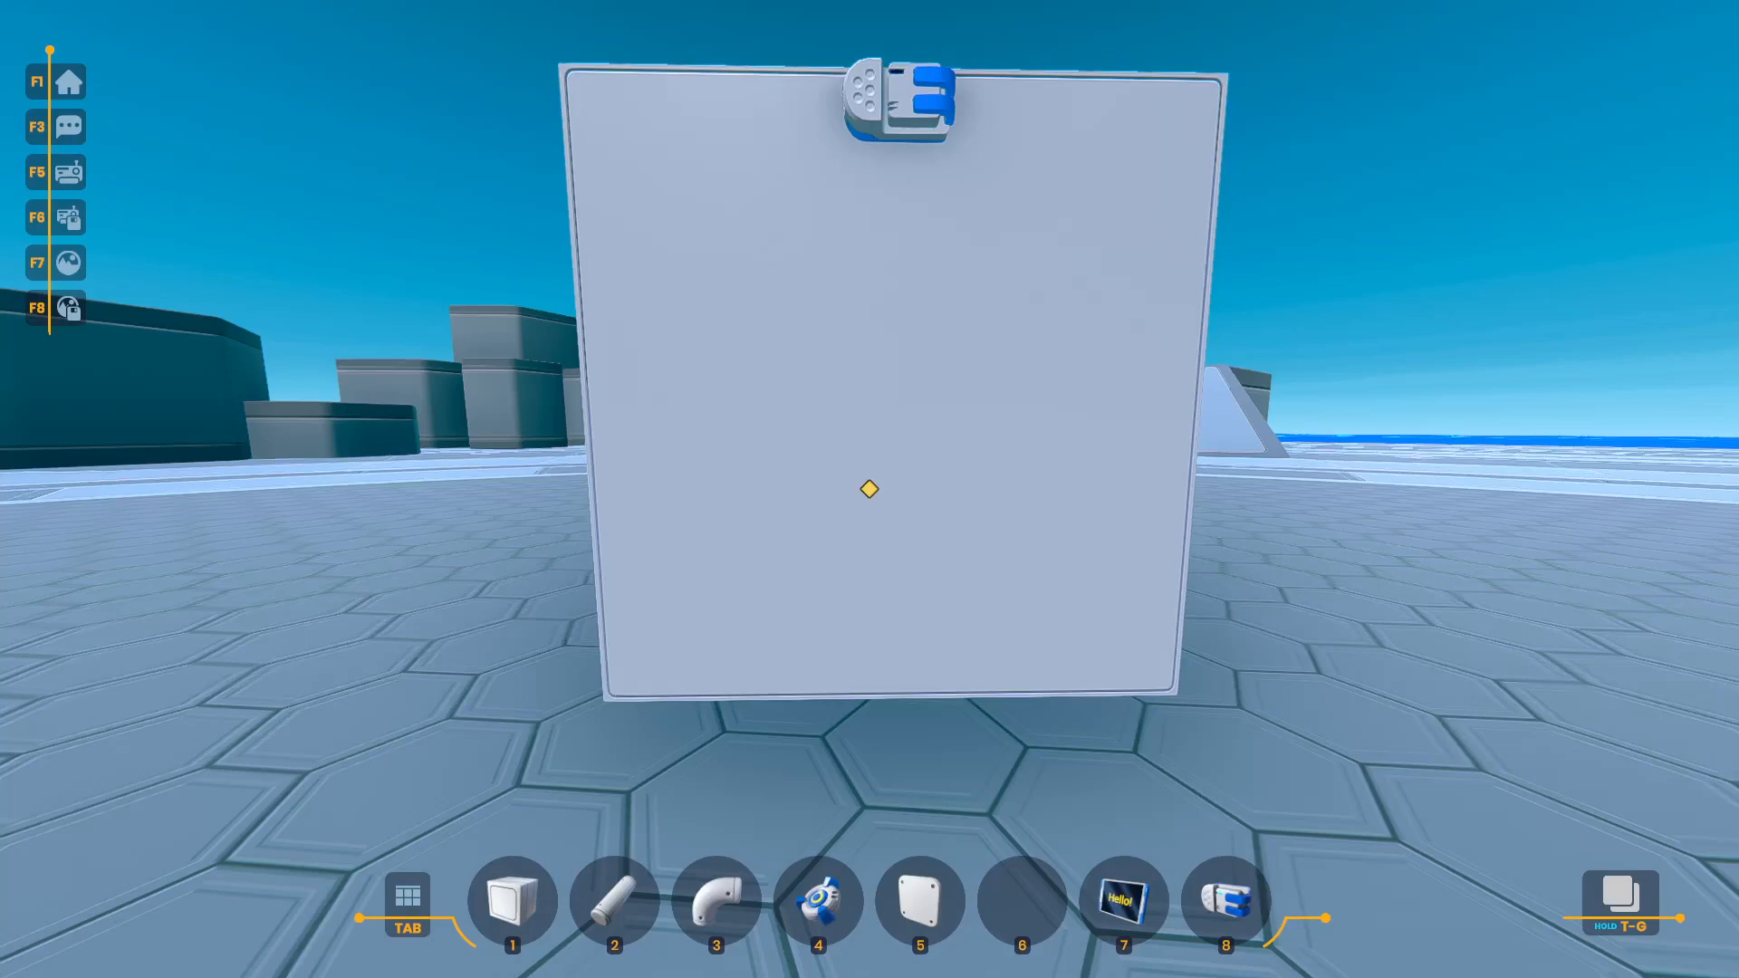
Add a Parser node to the controller graph from the node library
key(e)
key(space)
text(PAR)
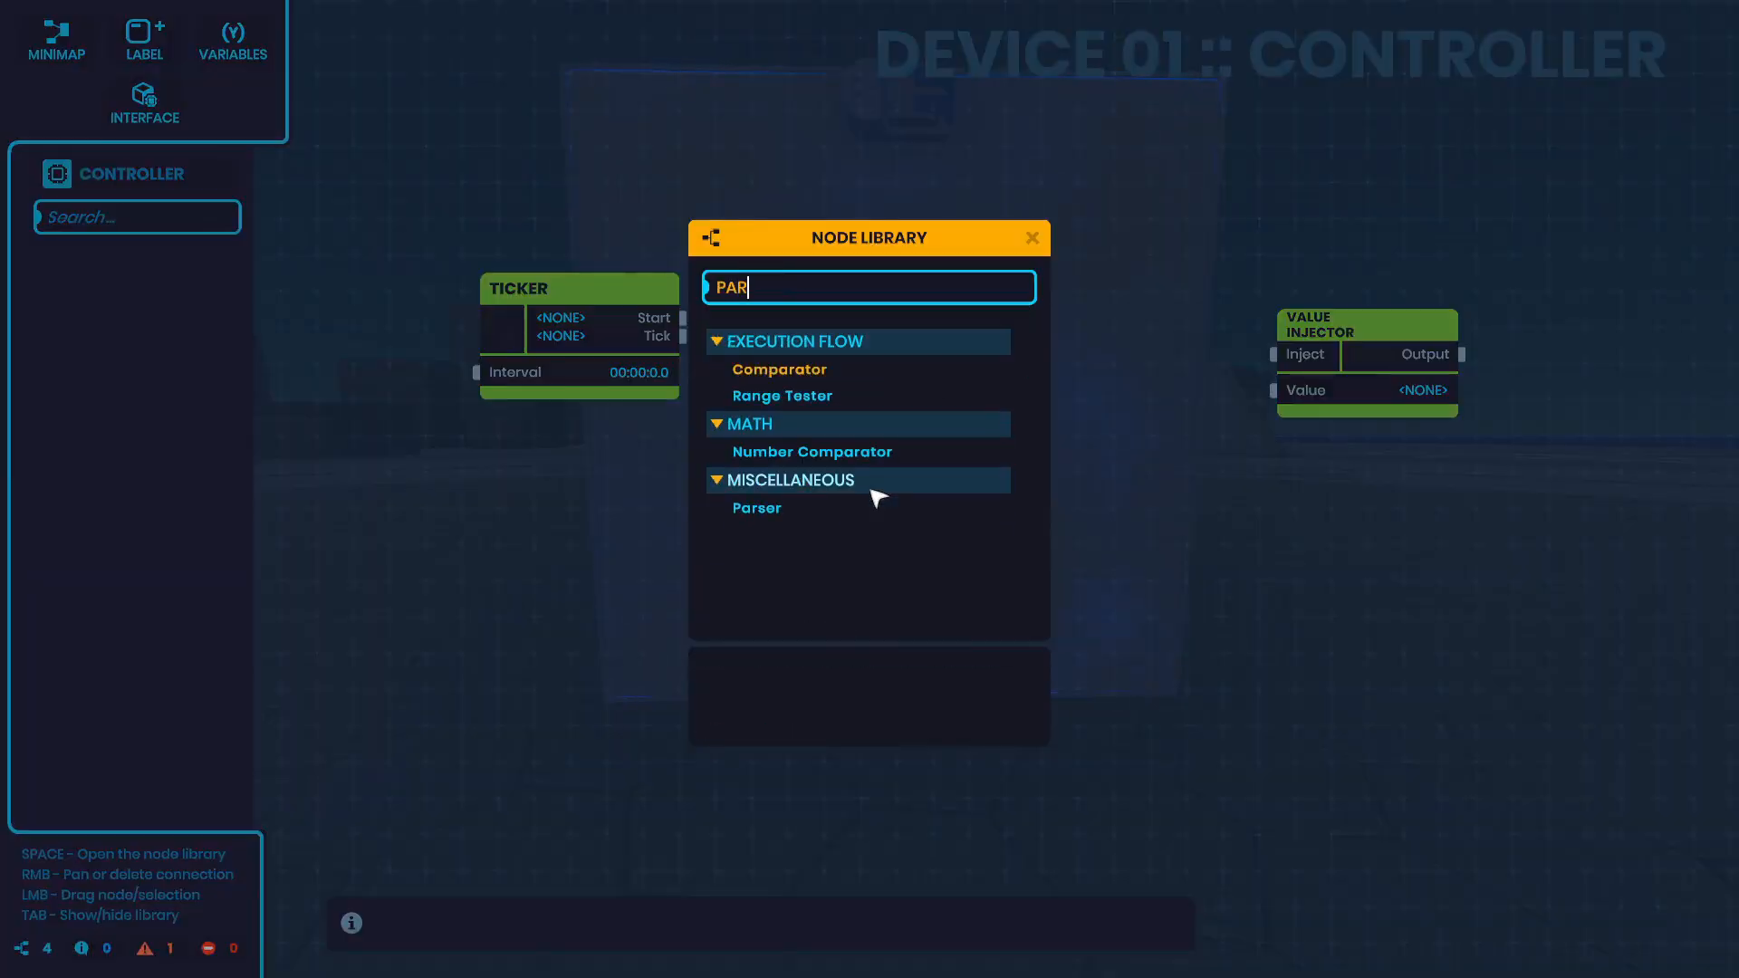
text(S)
click(811, 377)
click(944, 295)
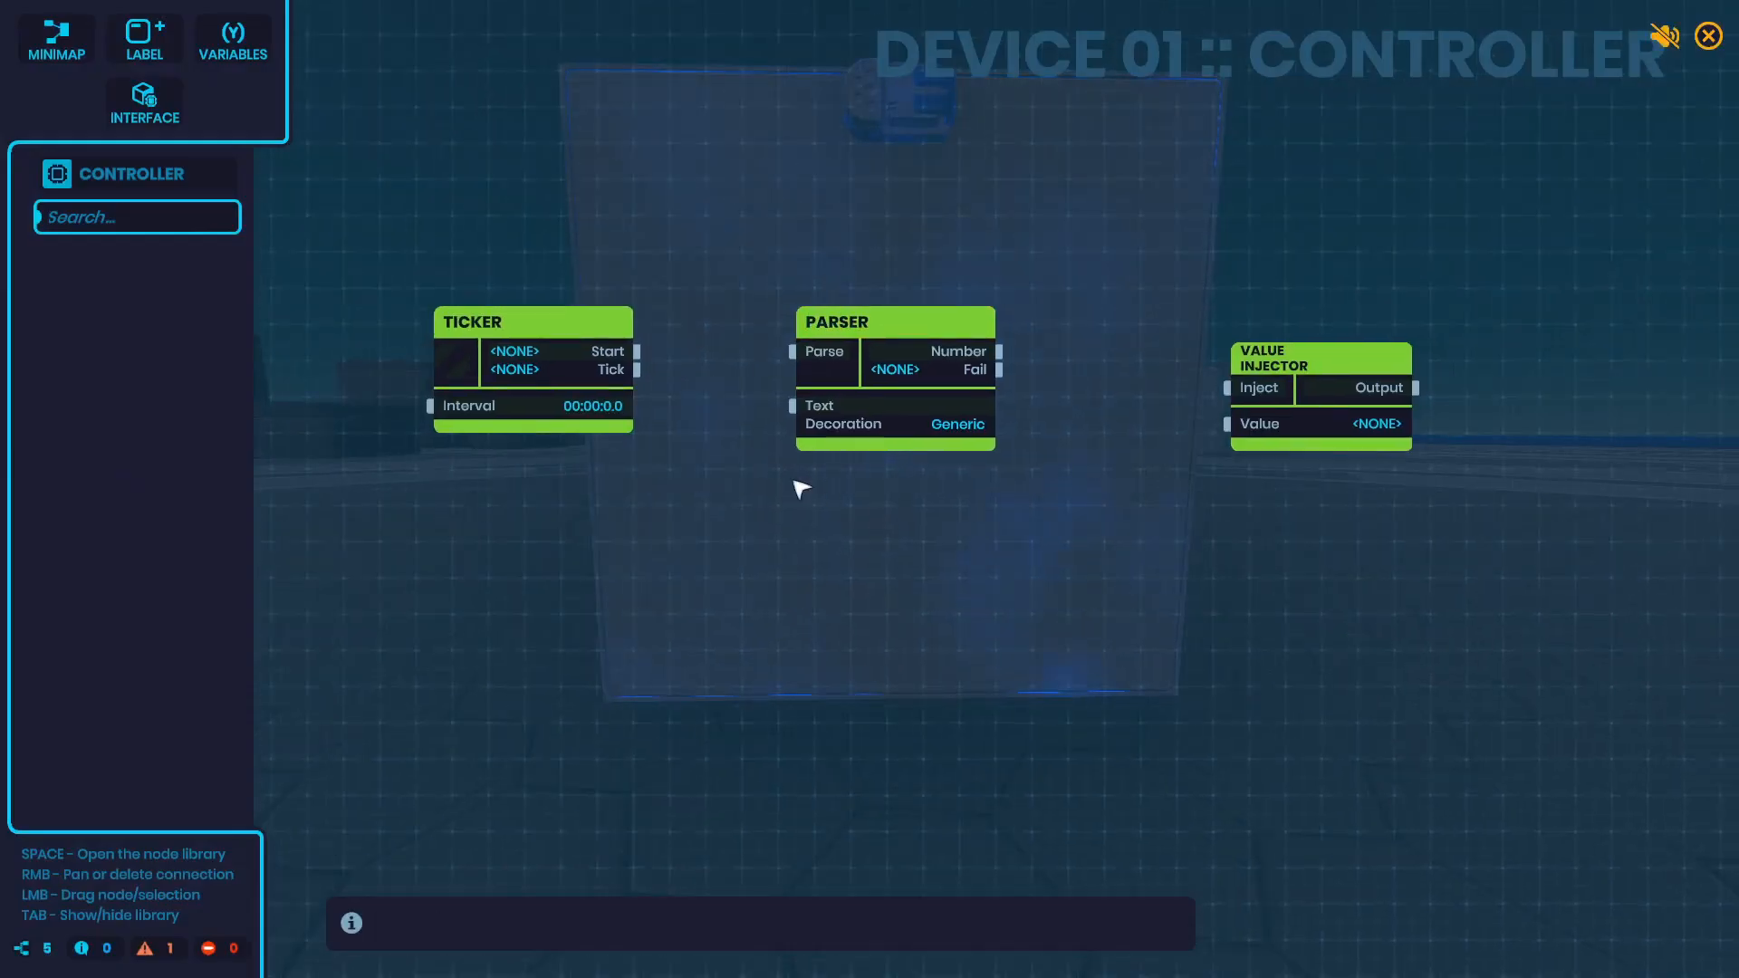
Give the Ticker's Tick a Text data type with the value 333
click(557, 370)
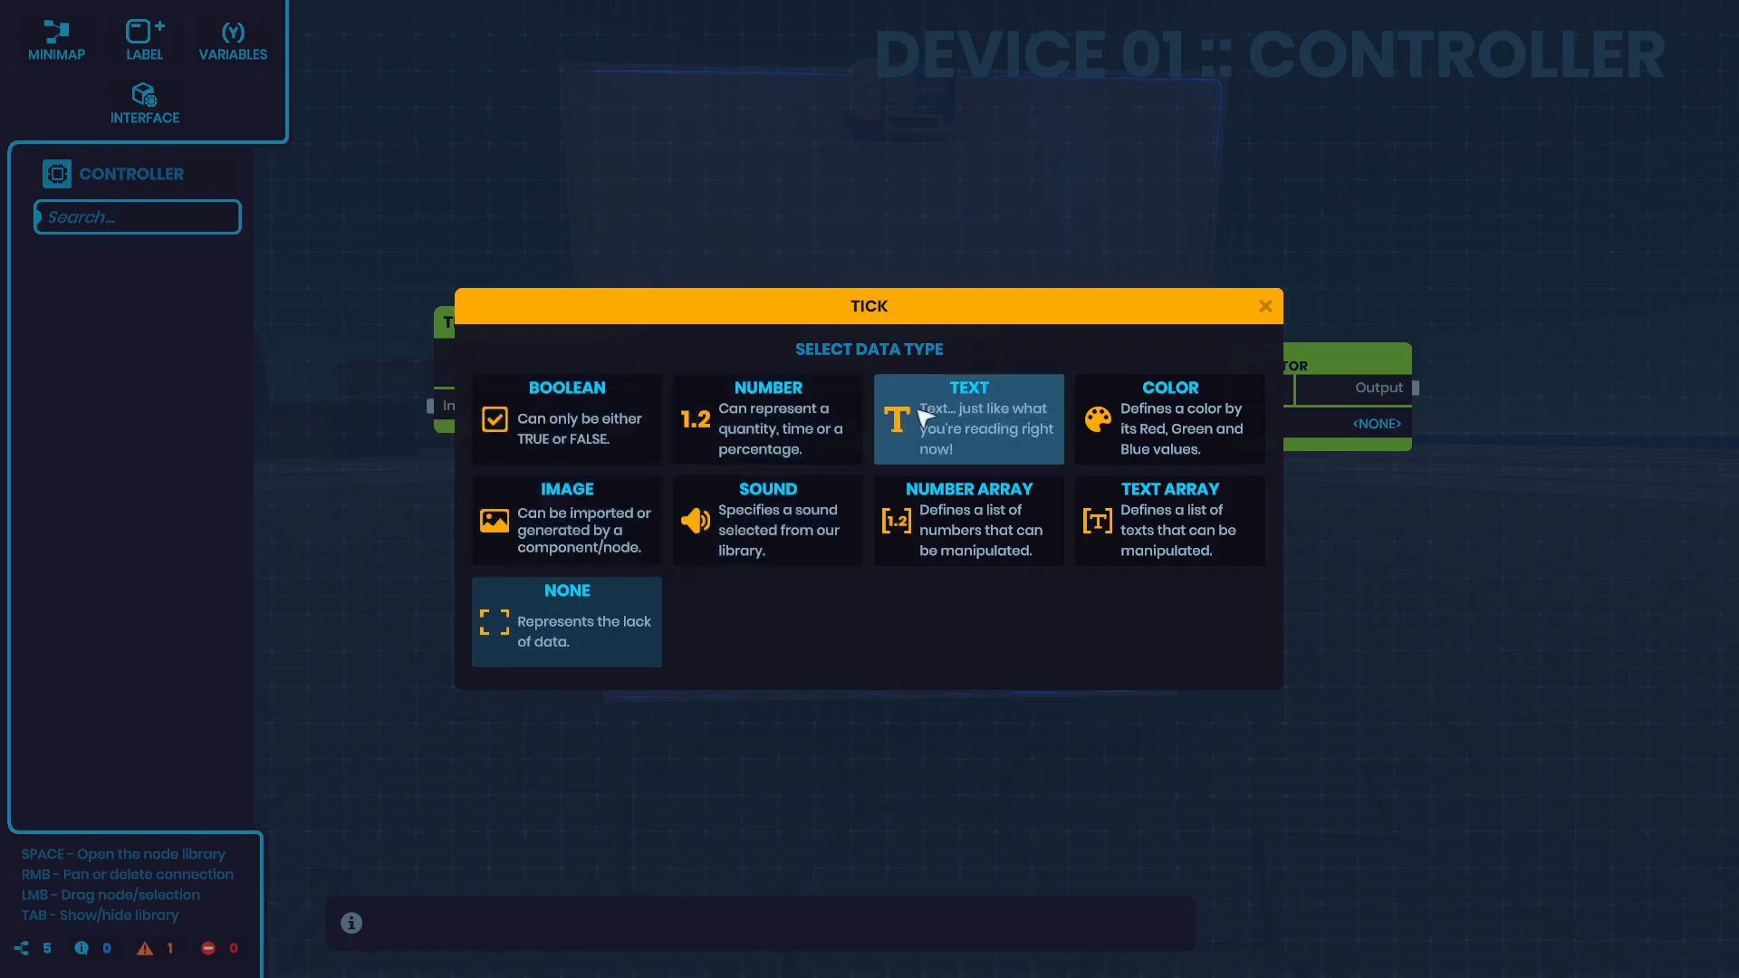
click(904, 409)
text(333)
click(961, 649)
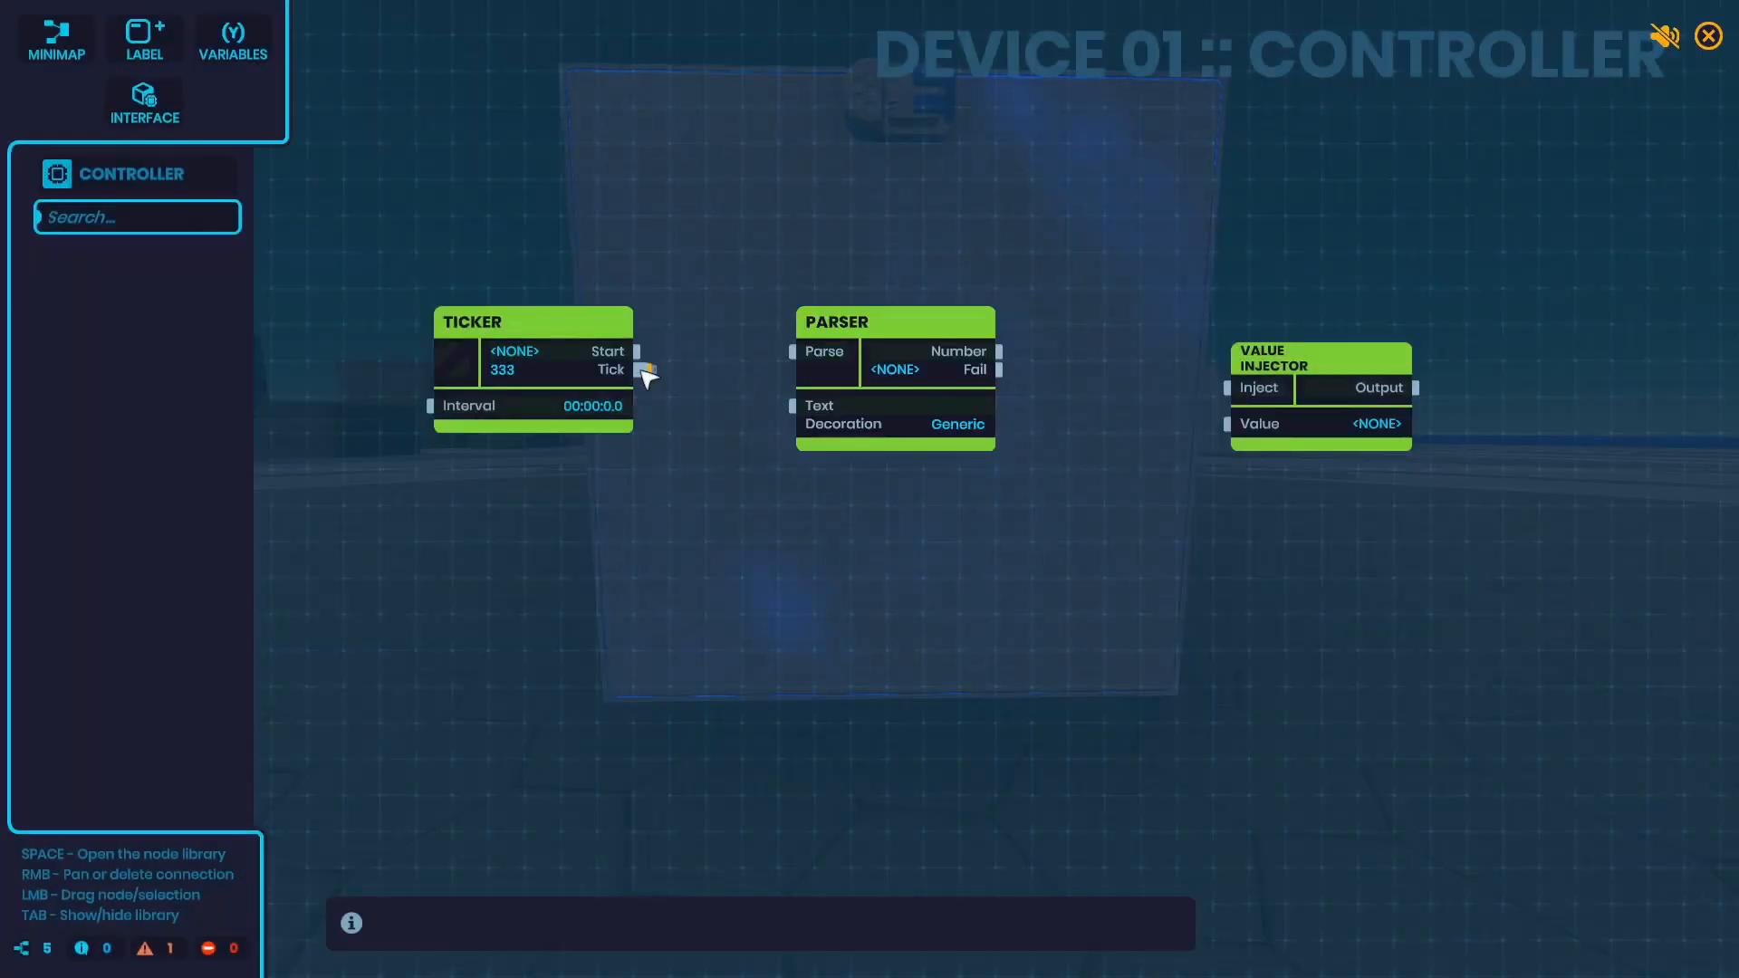
Wire Tick into the Parser's Text and Parse inputs, and Parser Number into the Value Injector's Value
drag(647, 376, 598, 368)
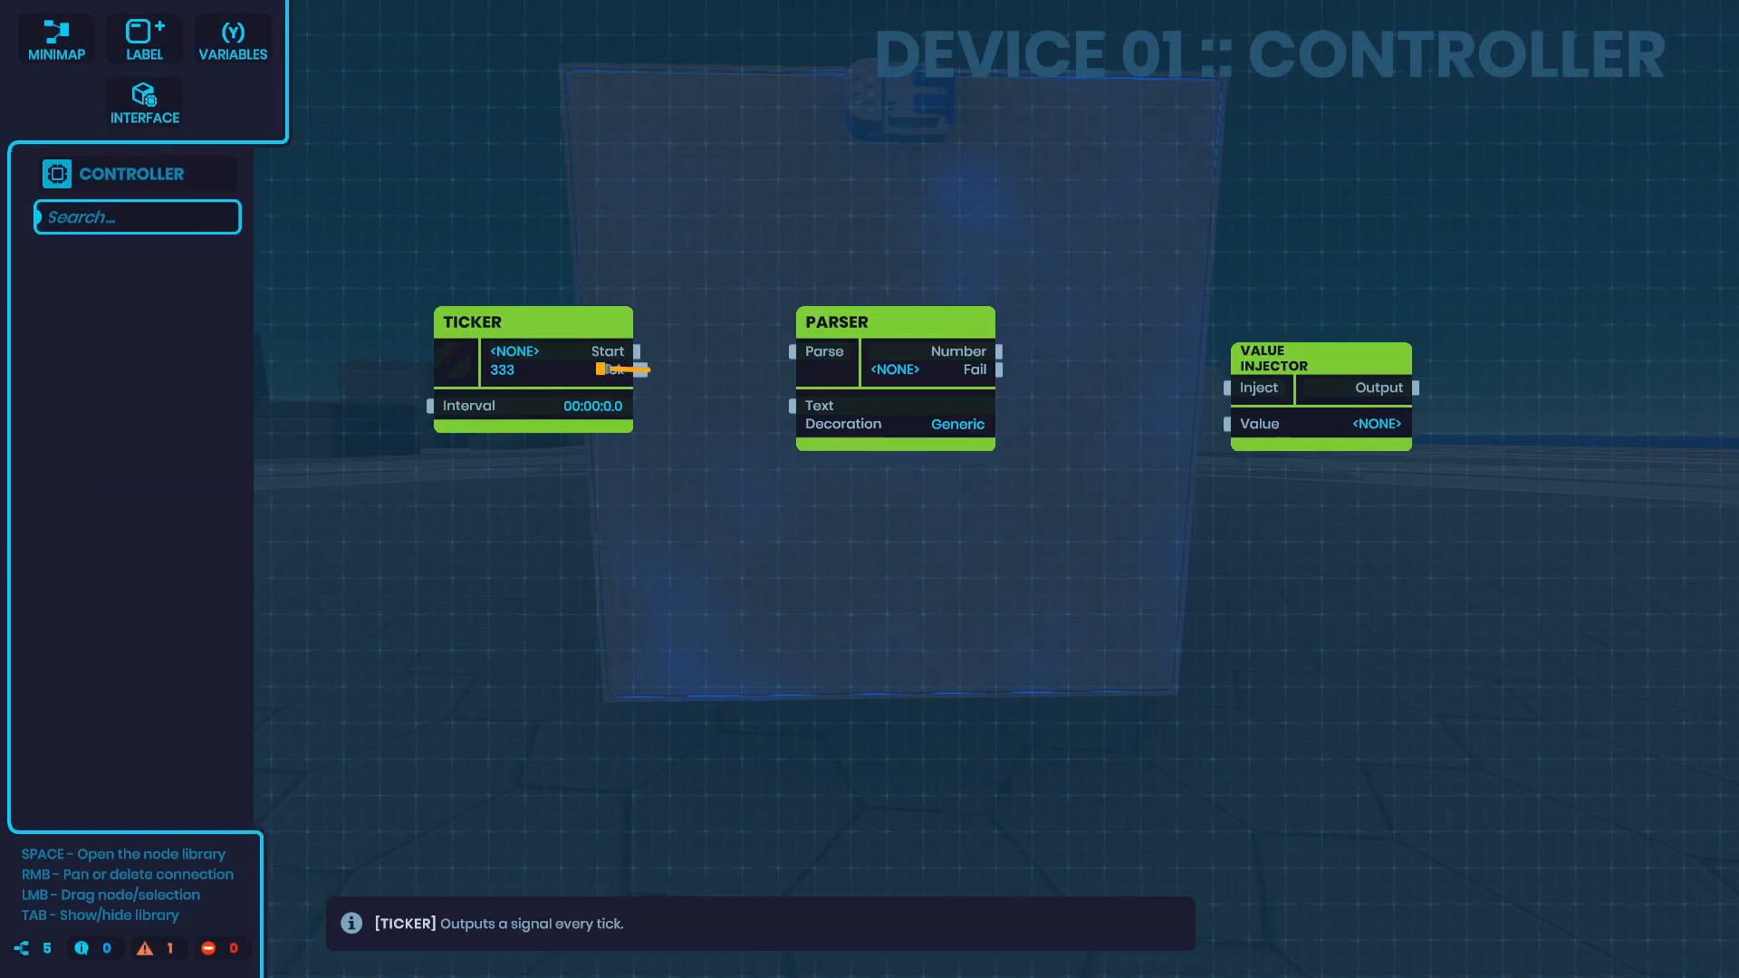
drag(708, 385, 791, 406)
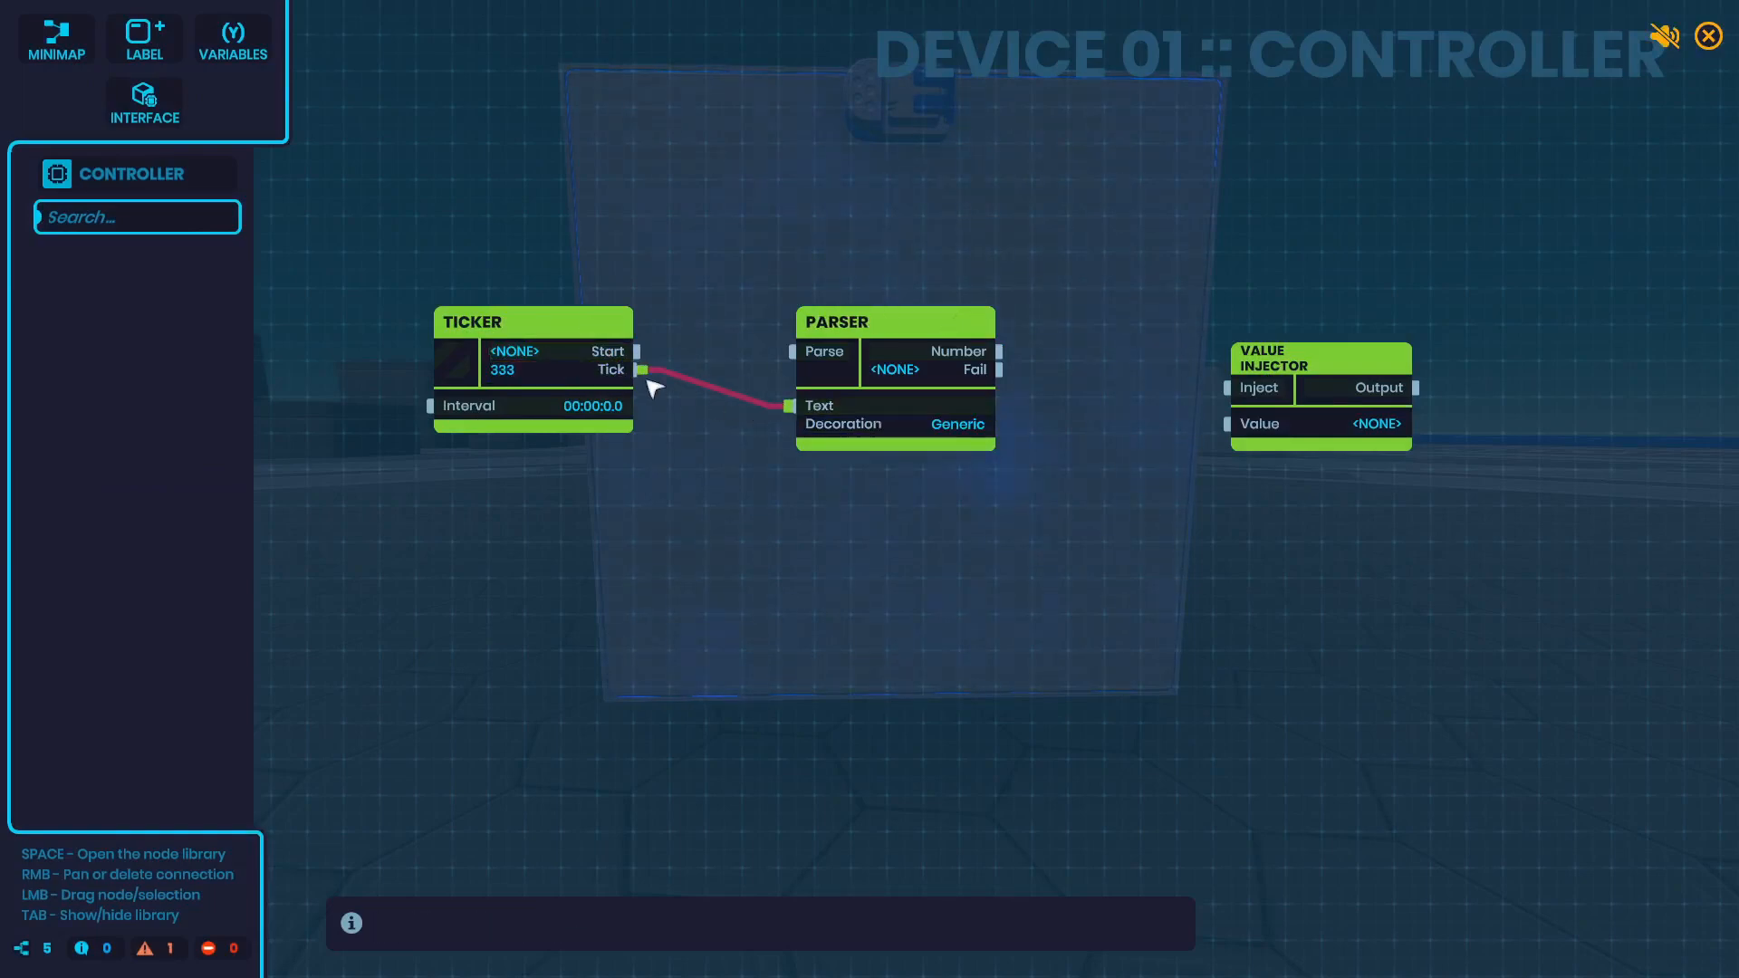
drag(641, 369, 791, 352)
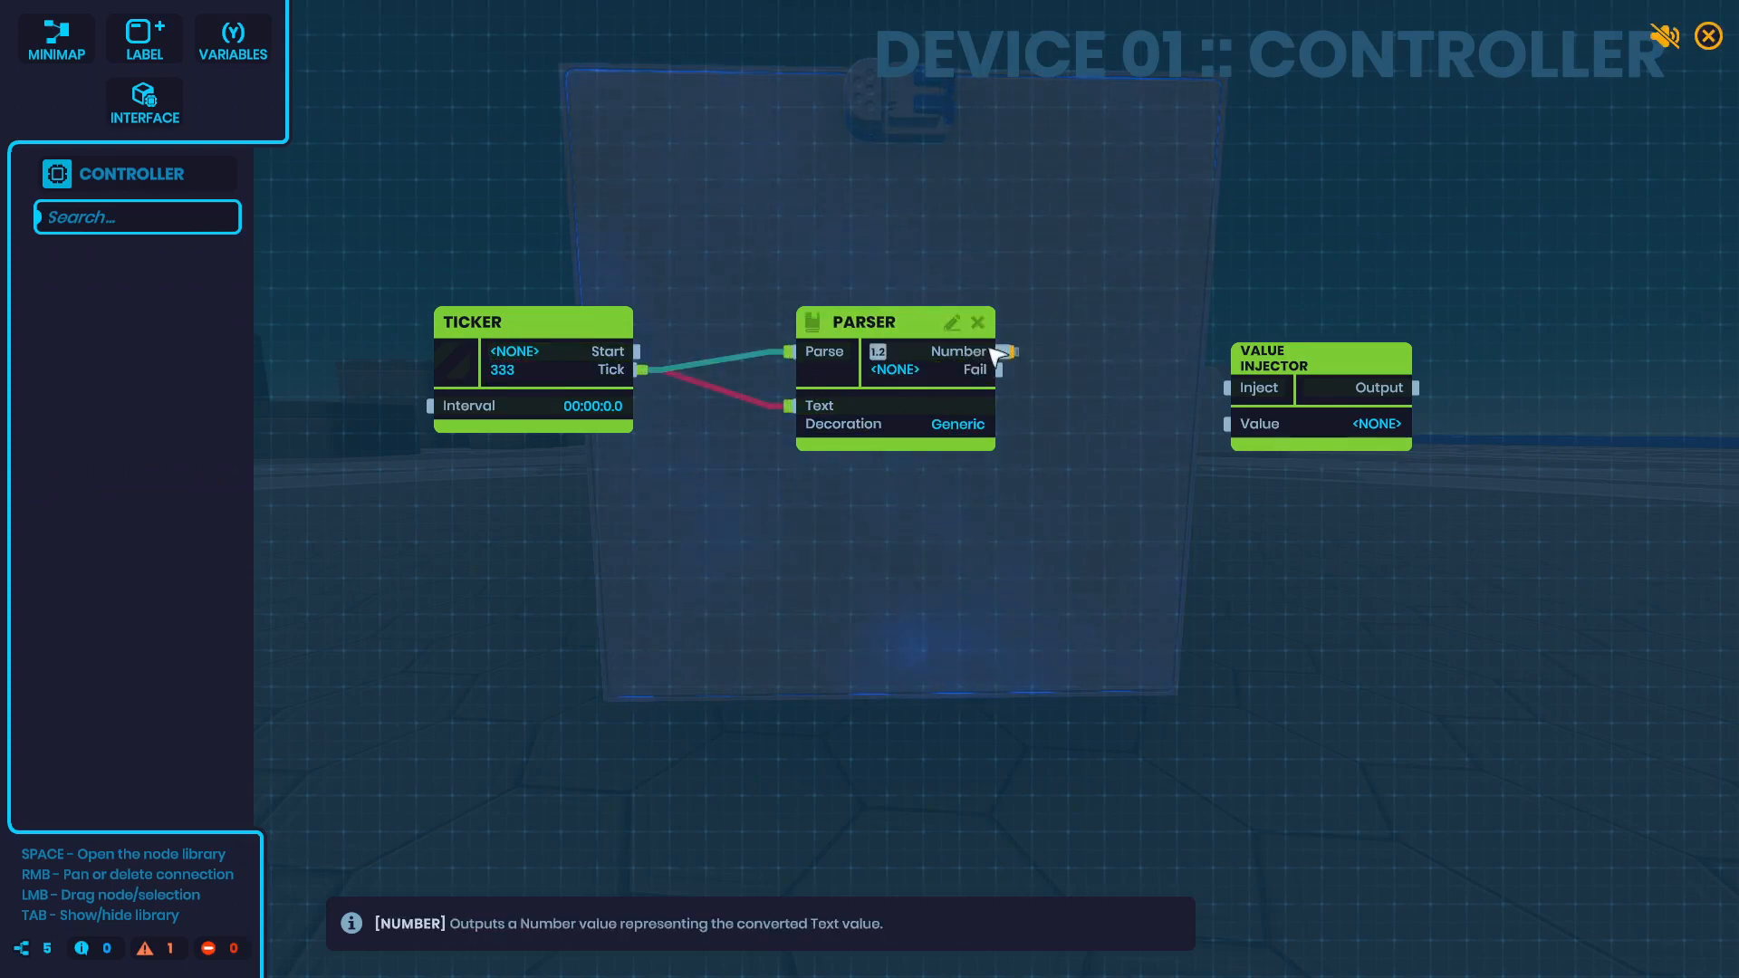
drag(1006, 353, 1224, 424)
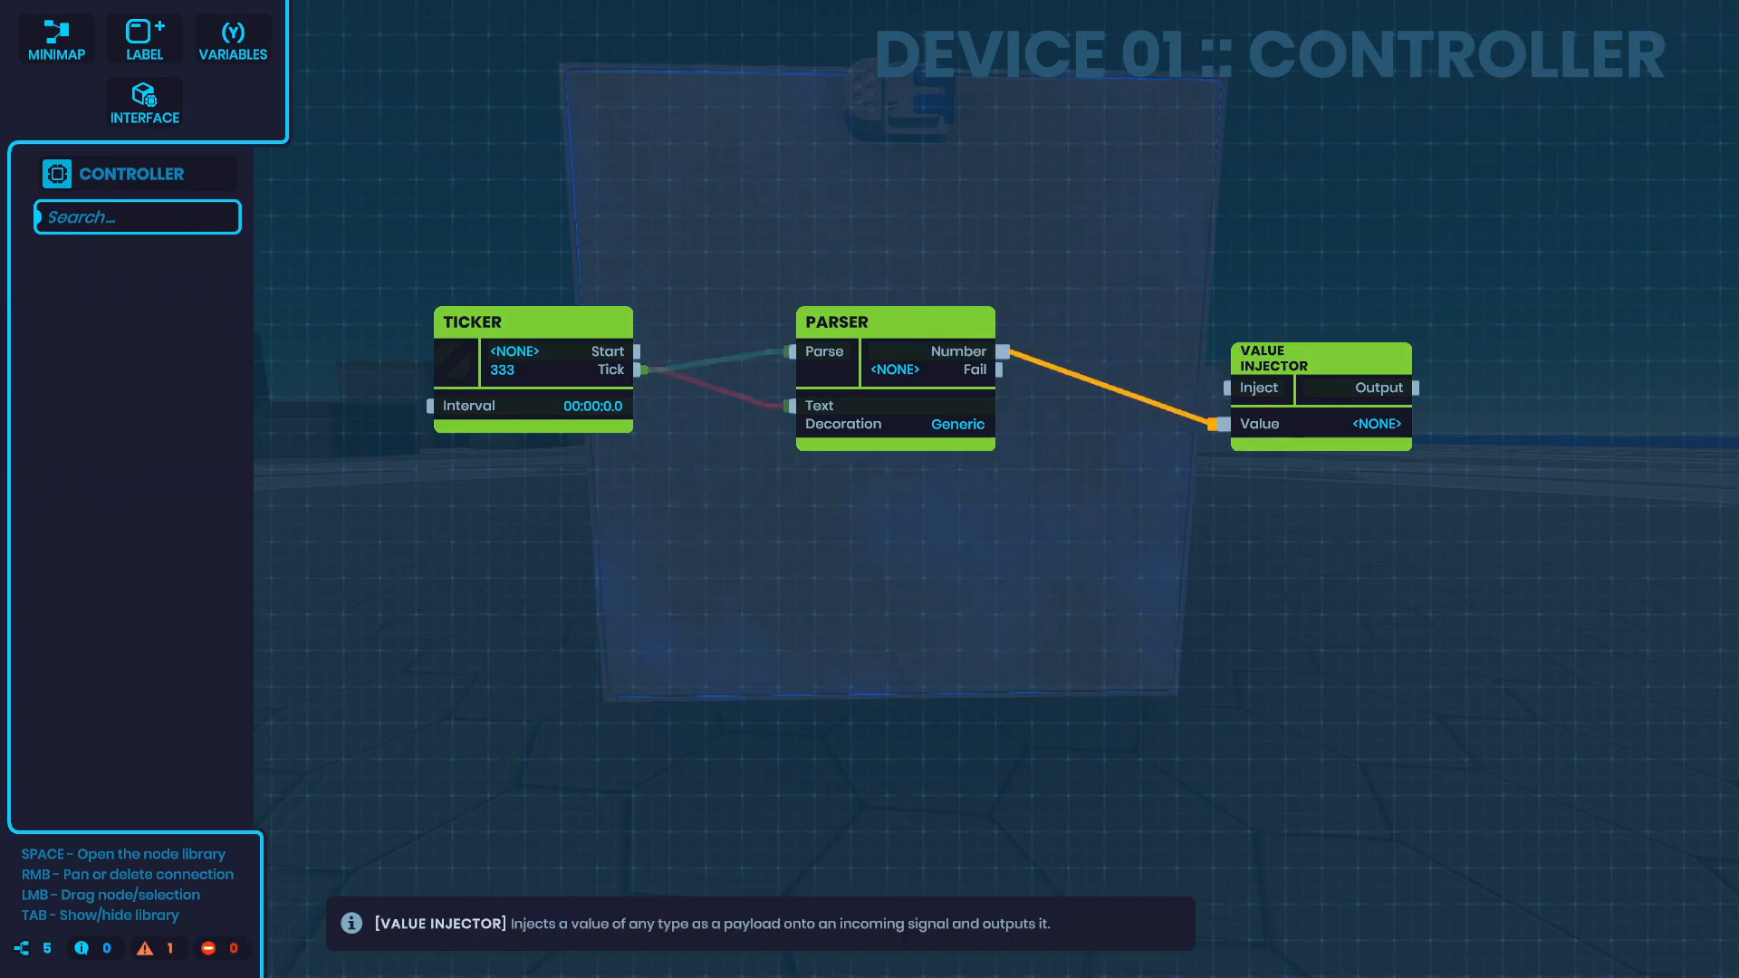
Run the graph, then change the tick text to a non-numeric '333333fs…' string
key(Escape)
key(e)
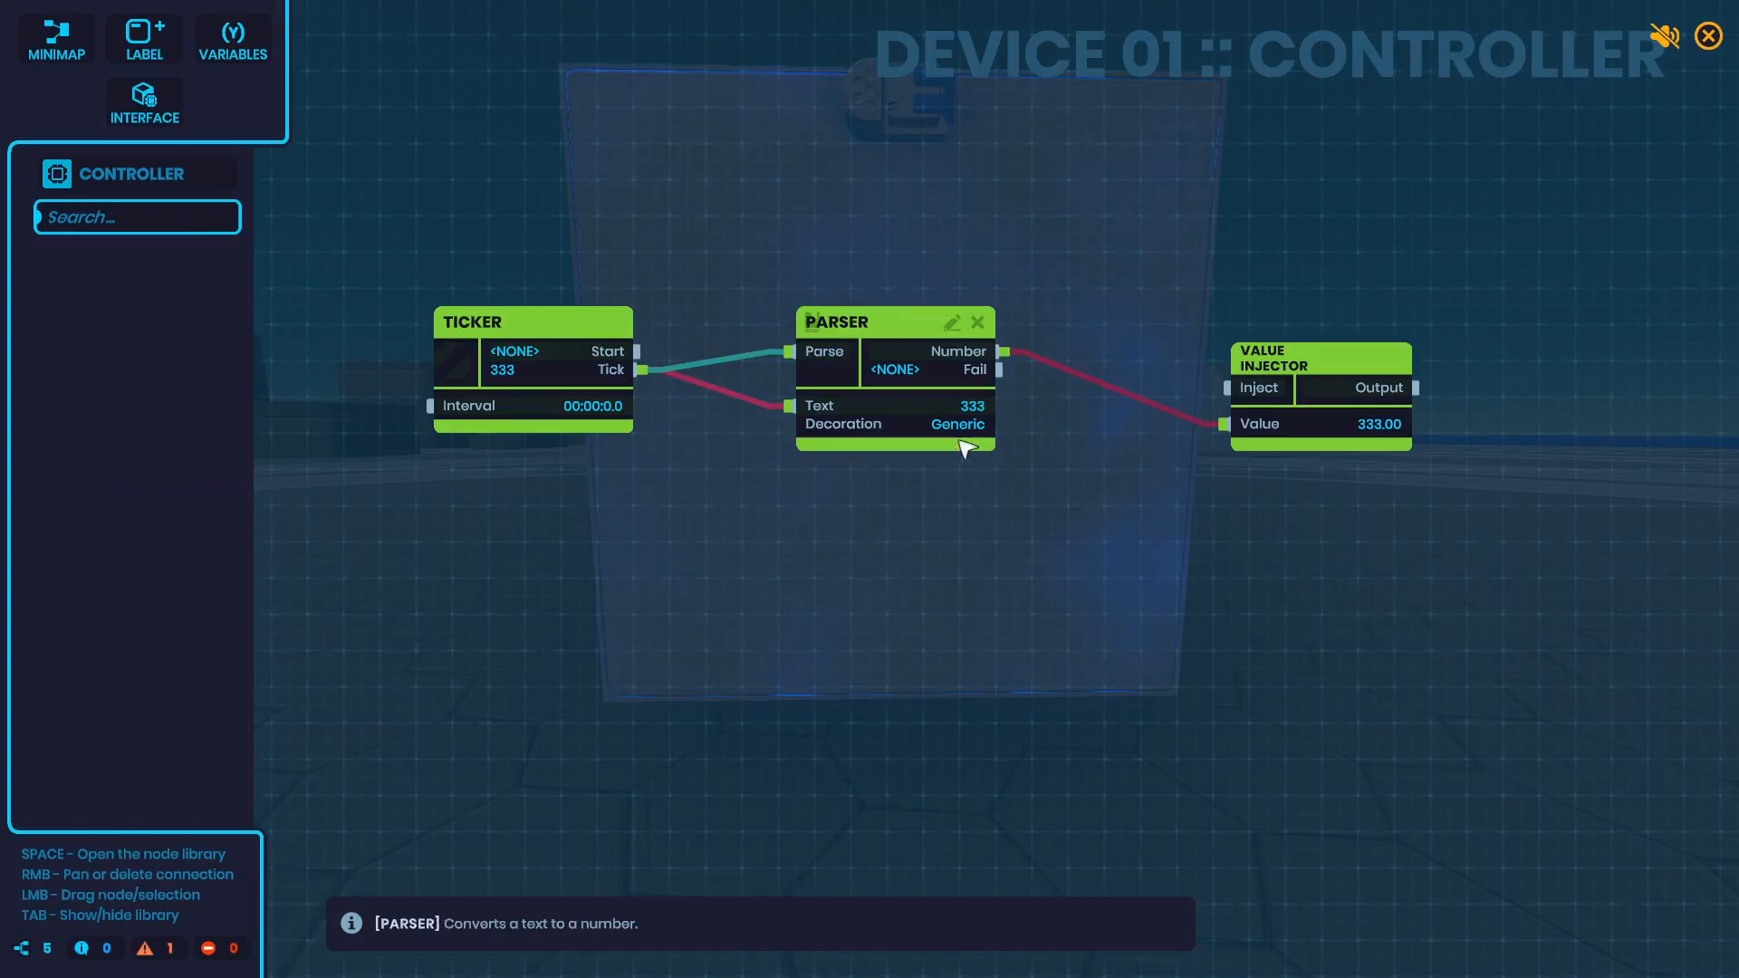
click(543, 373)
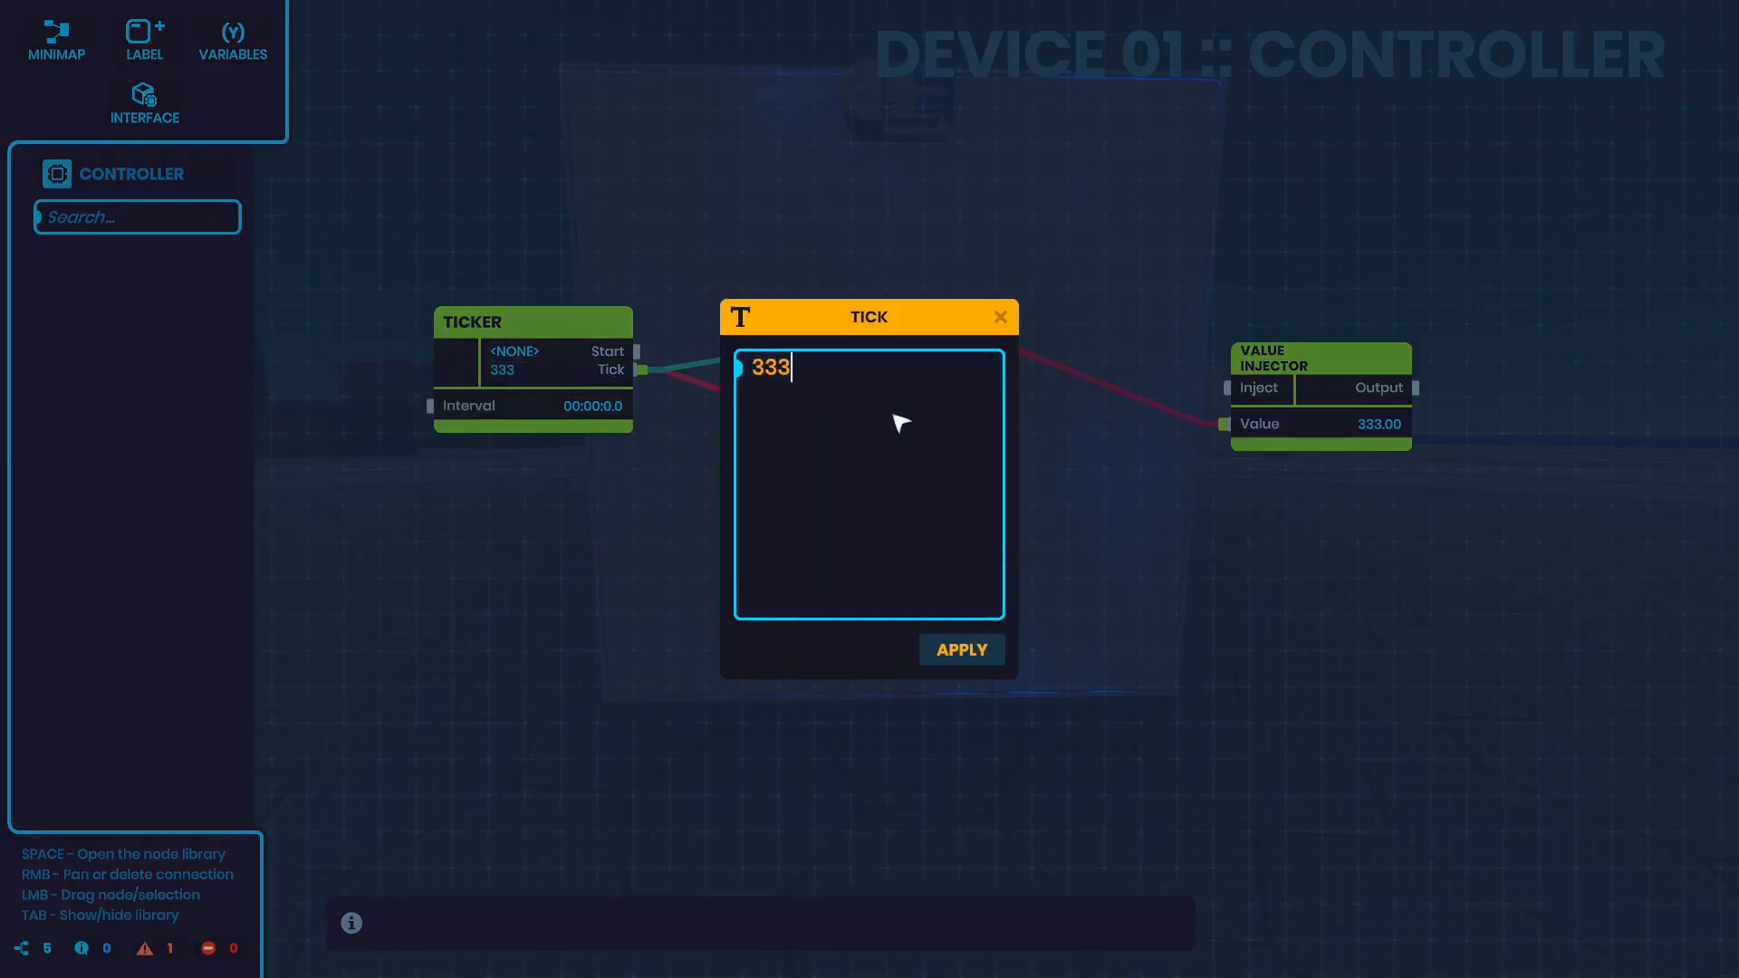
text(3)
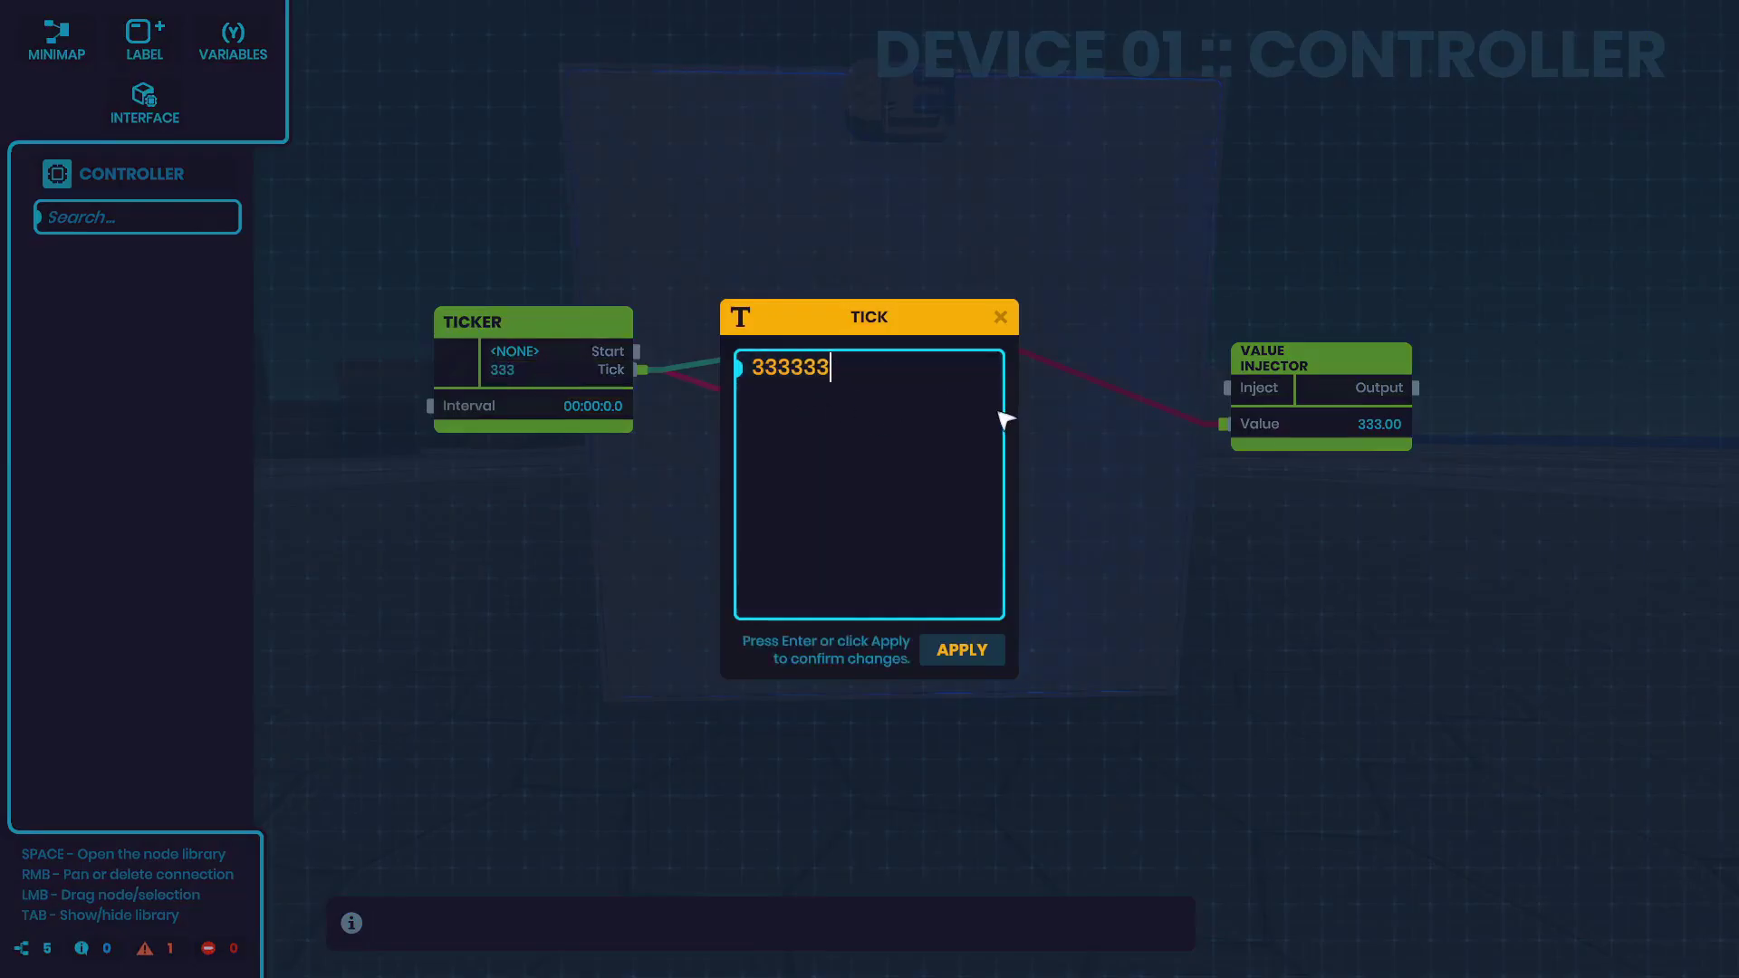
text(fsefsefEFefe)
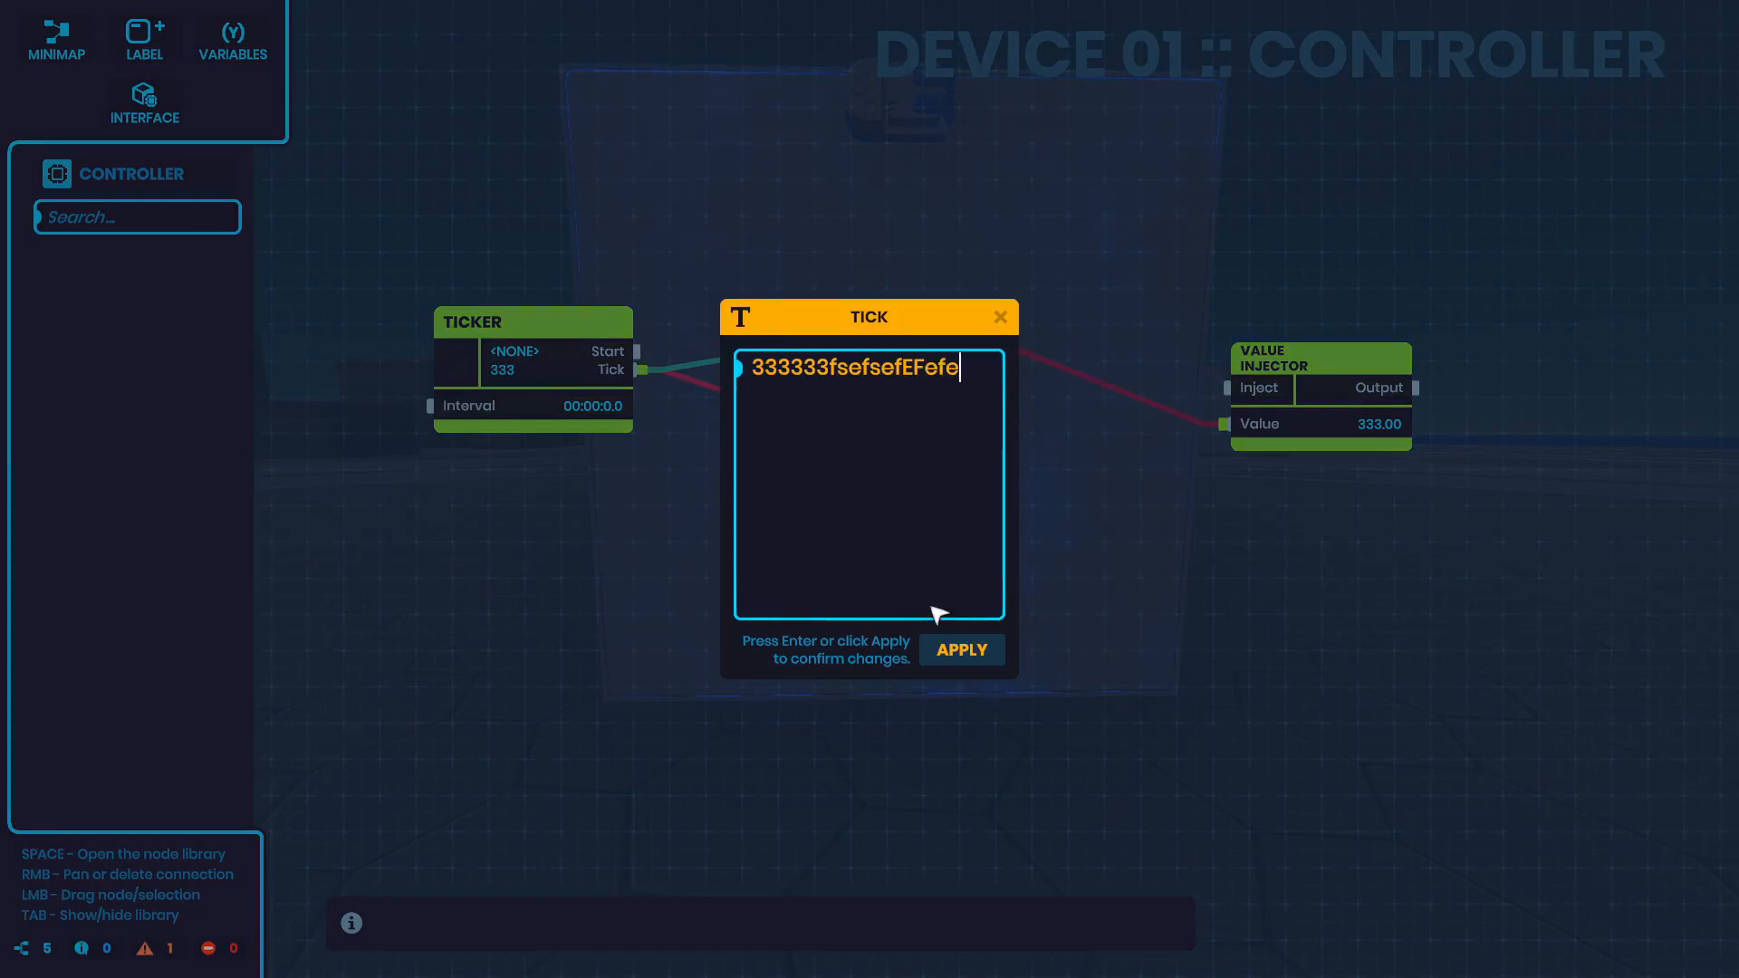
text(f)
click(963, 651)
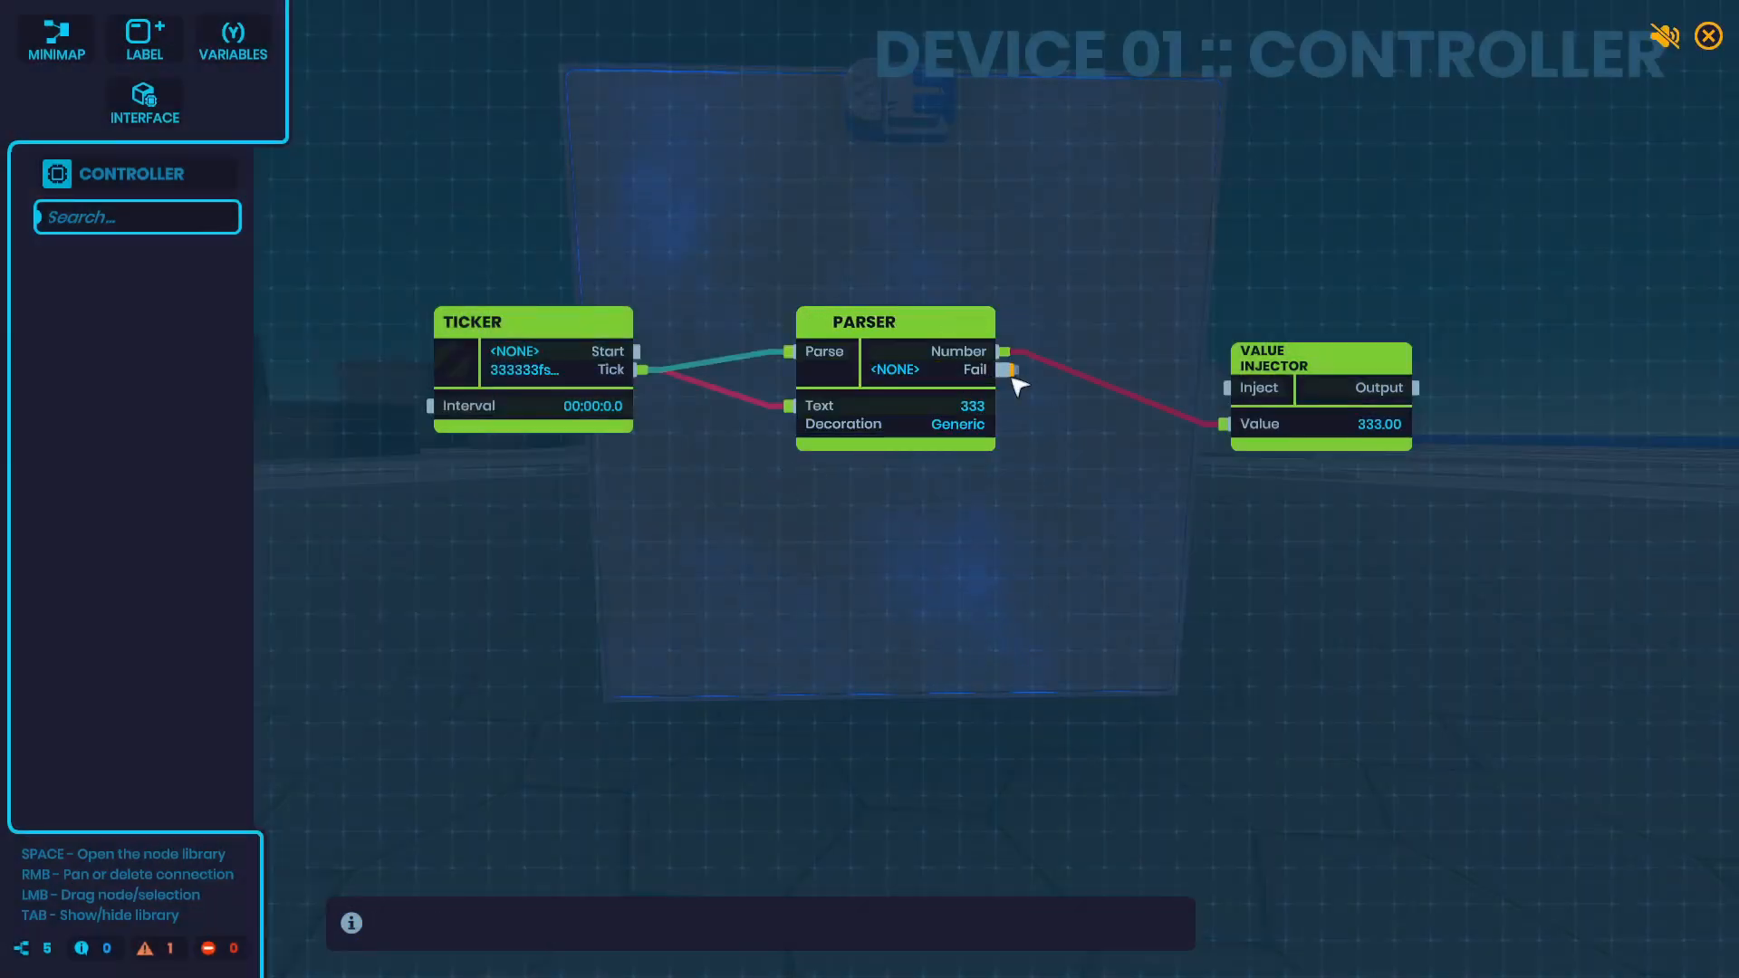
Run the graph again to check the Parser, then select the tick text to restore it
key(Escape)
key(e)
click(557, 373)
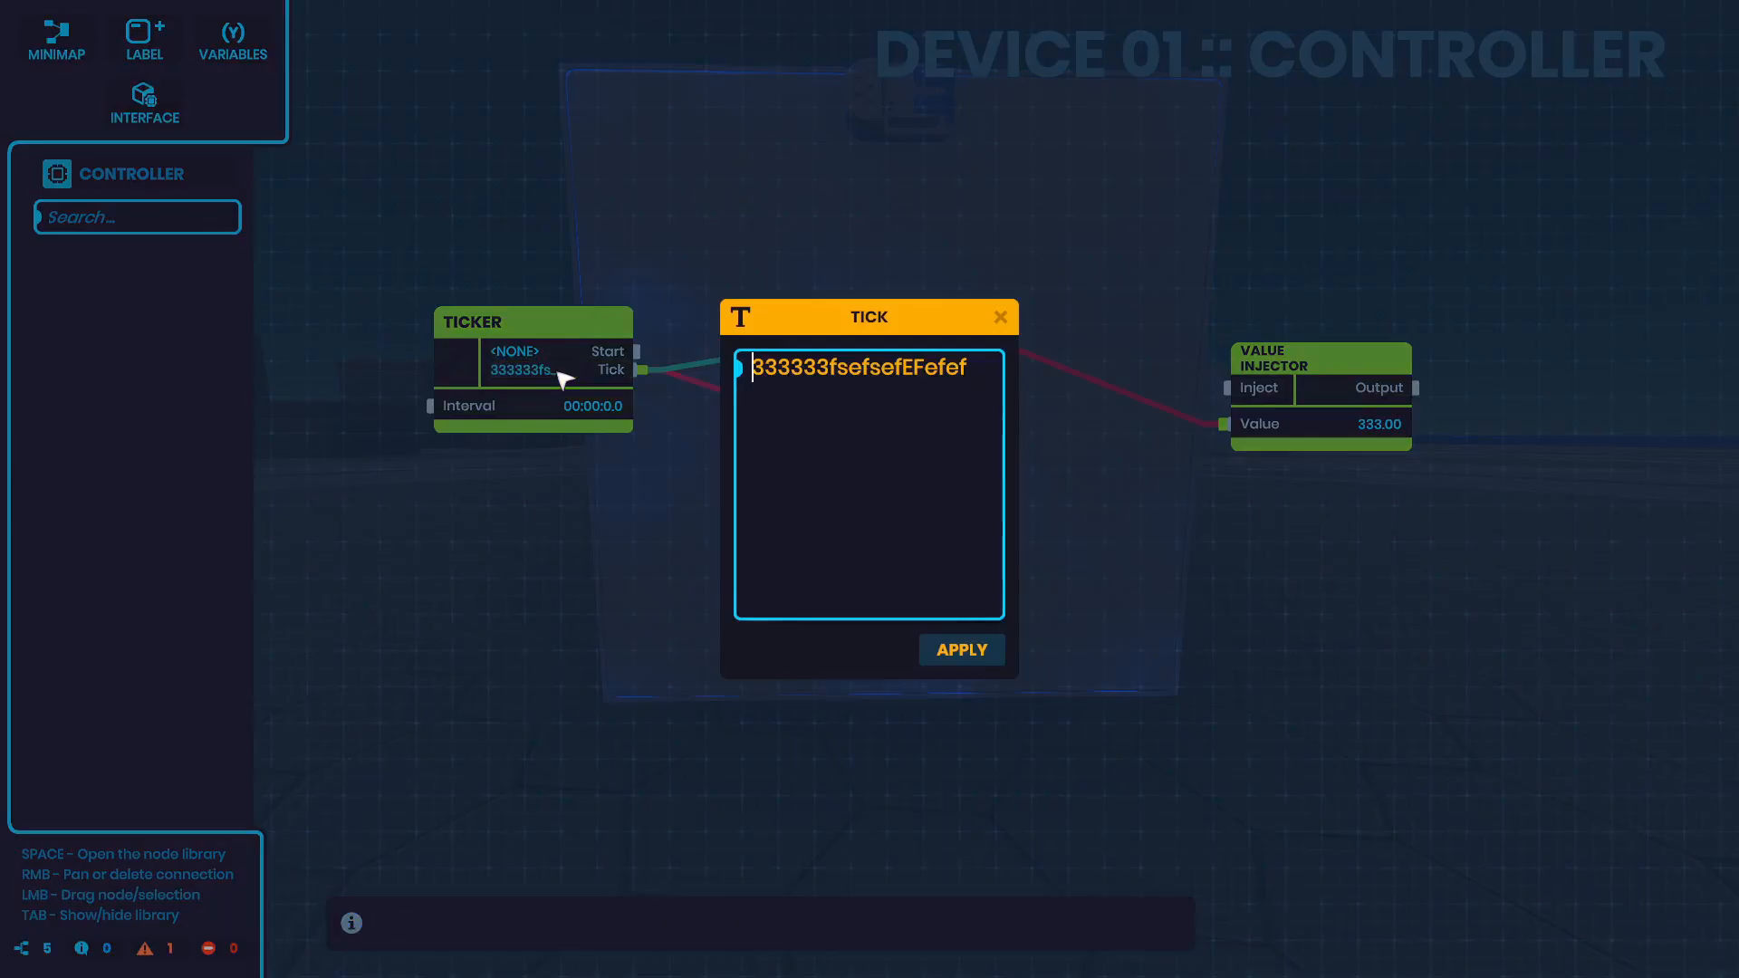
drag(984, 387, 793, 400)
text(333)
Confirm the tick back at 333 and apply the Percentage decoration on the Parser
click(963, 649)
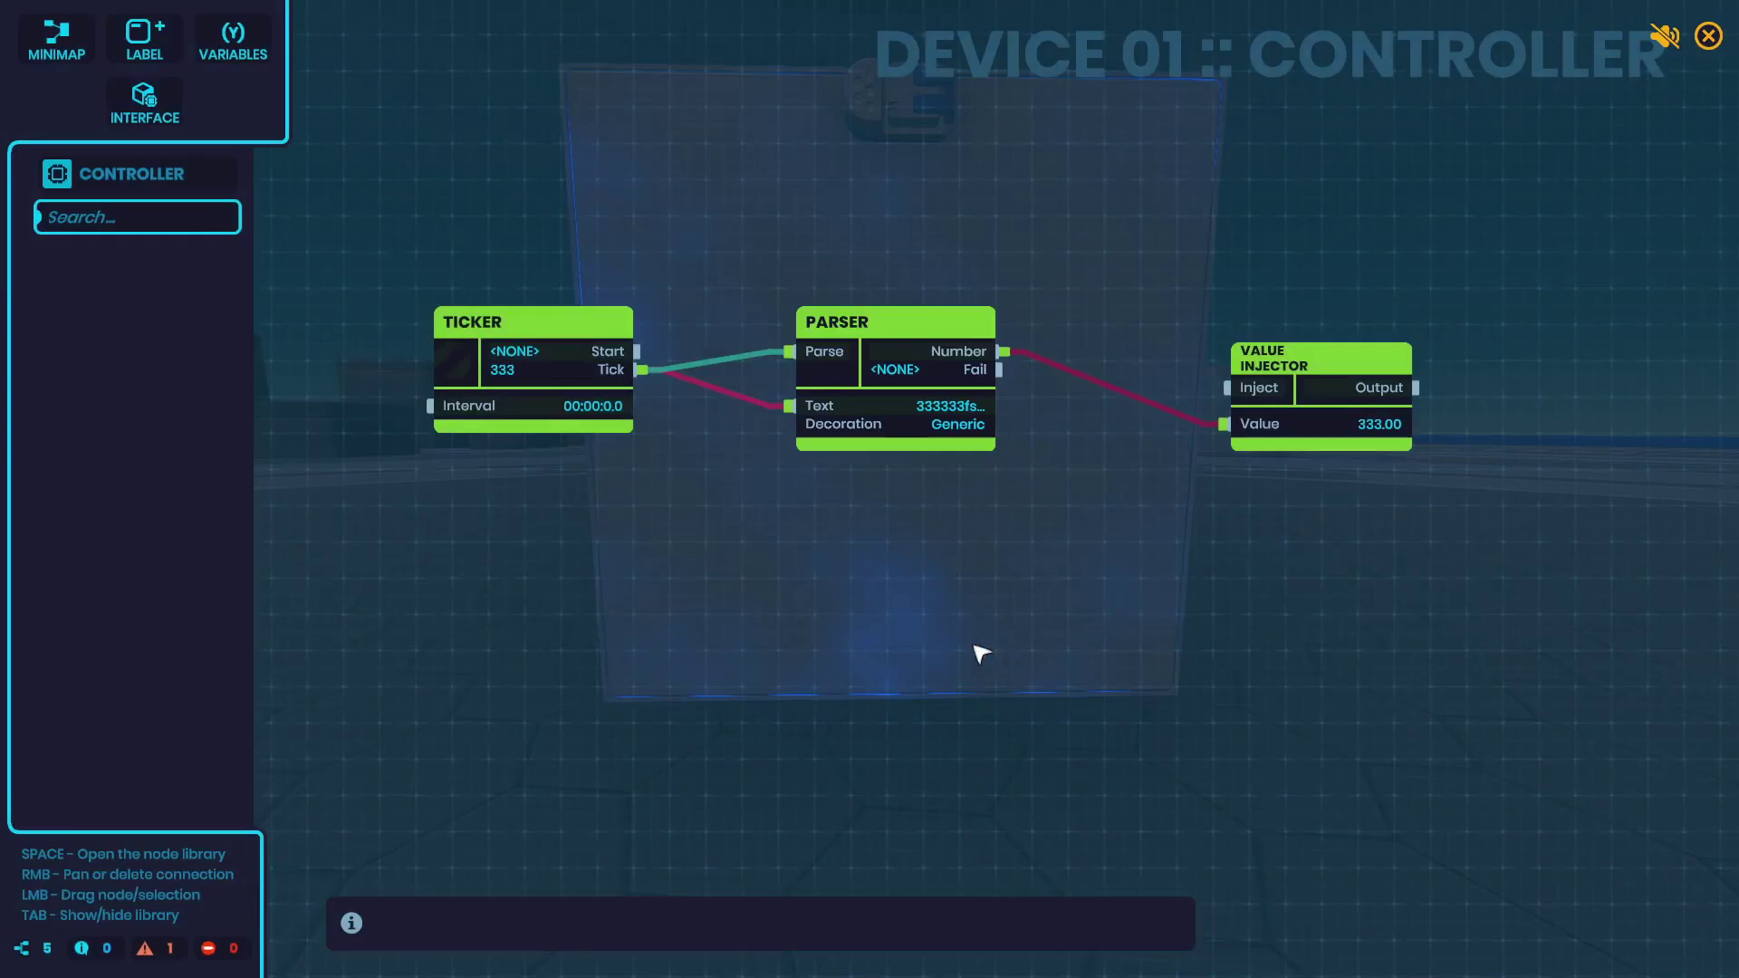
click(957, 424)
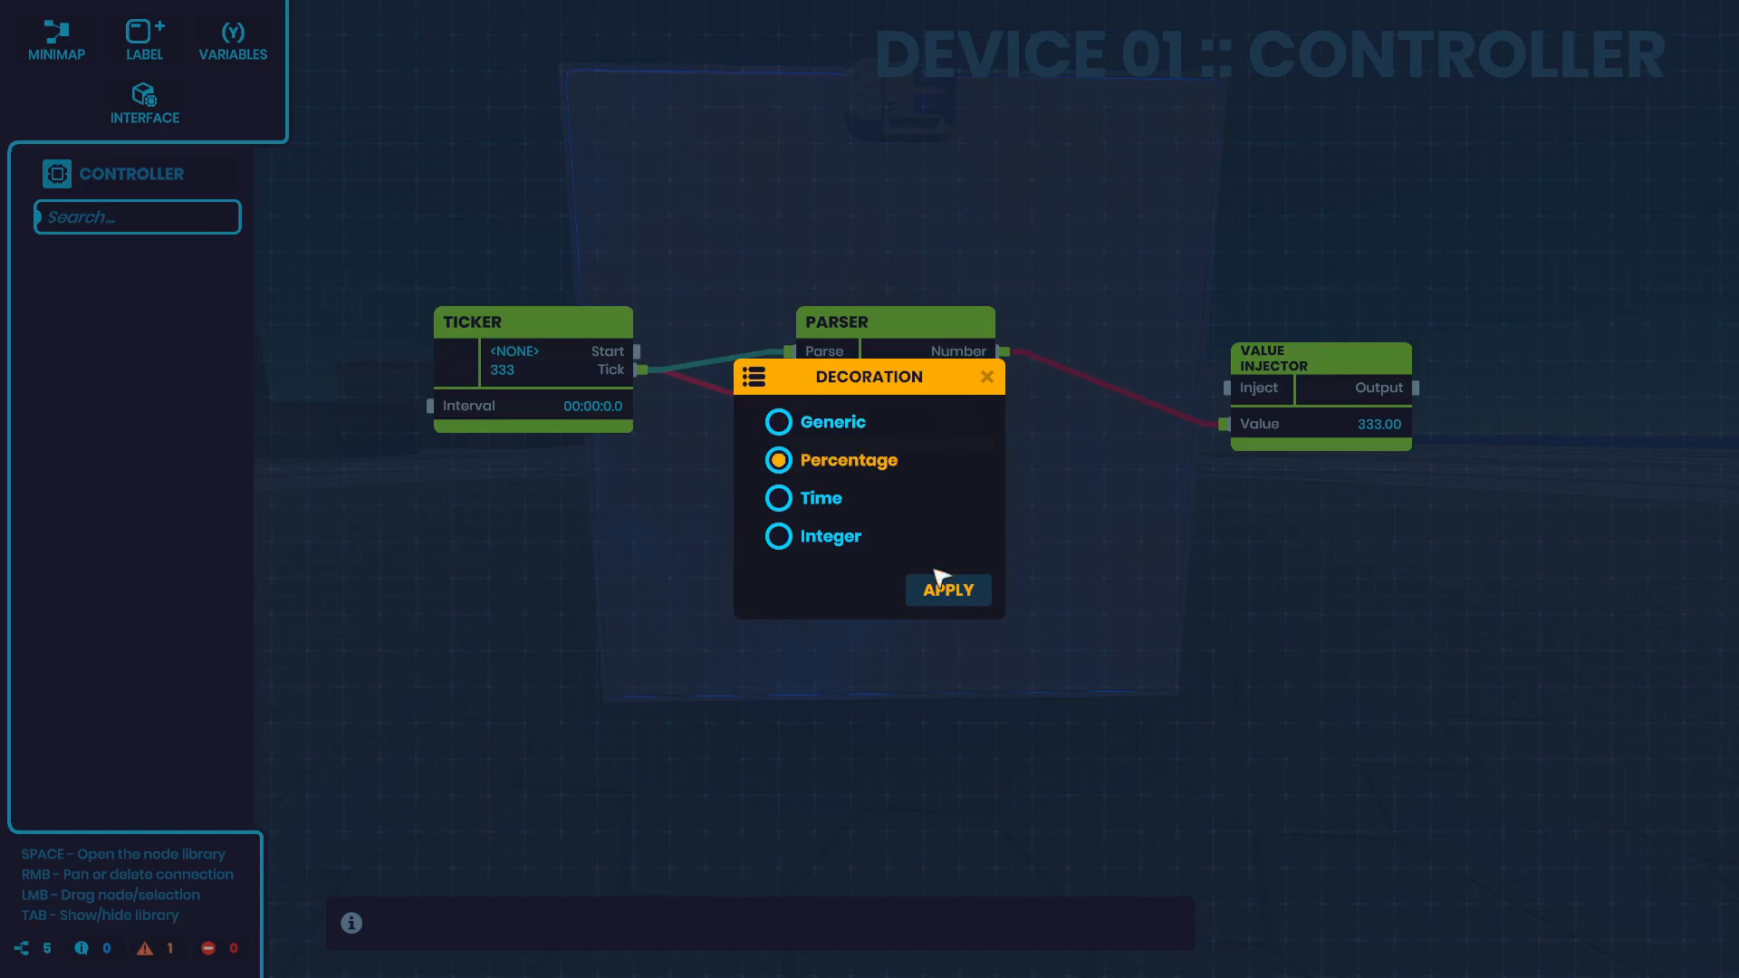
click(960, 599)
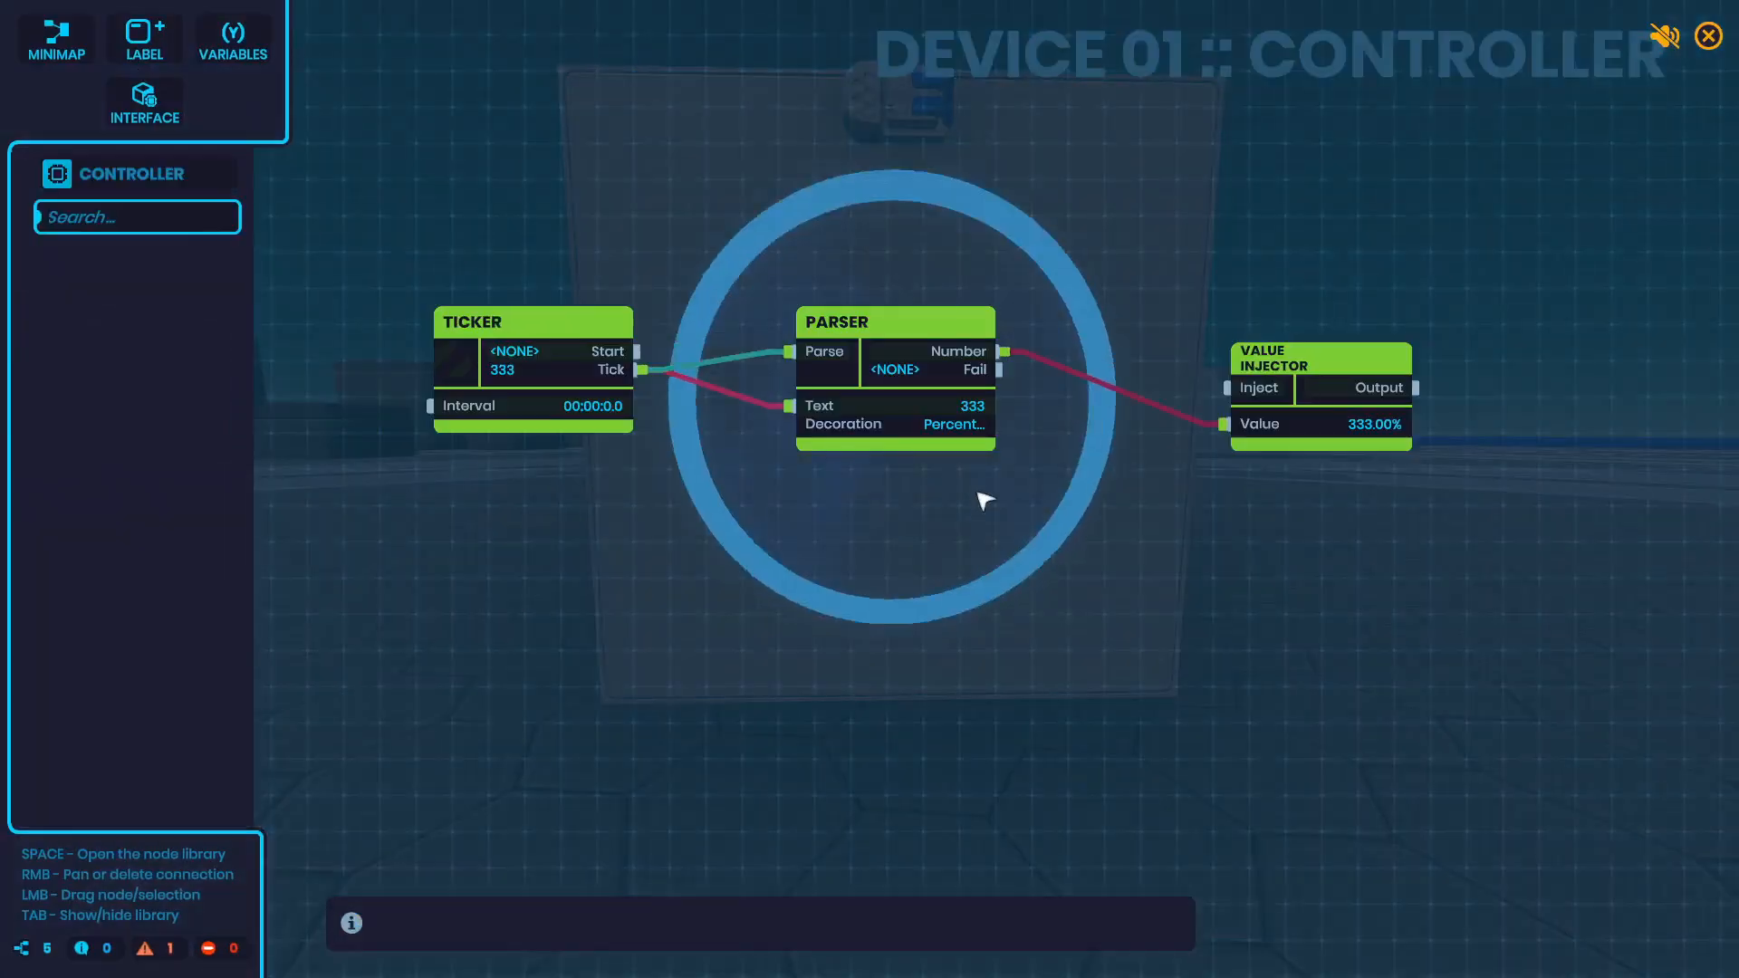
Change the Parser's decoration to Time so the injector shows 00:05:33.0
click(957, 424)
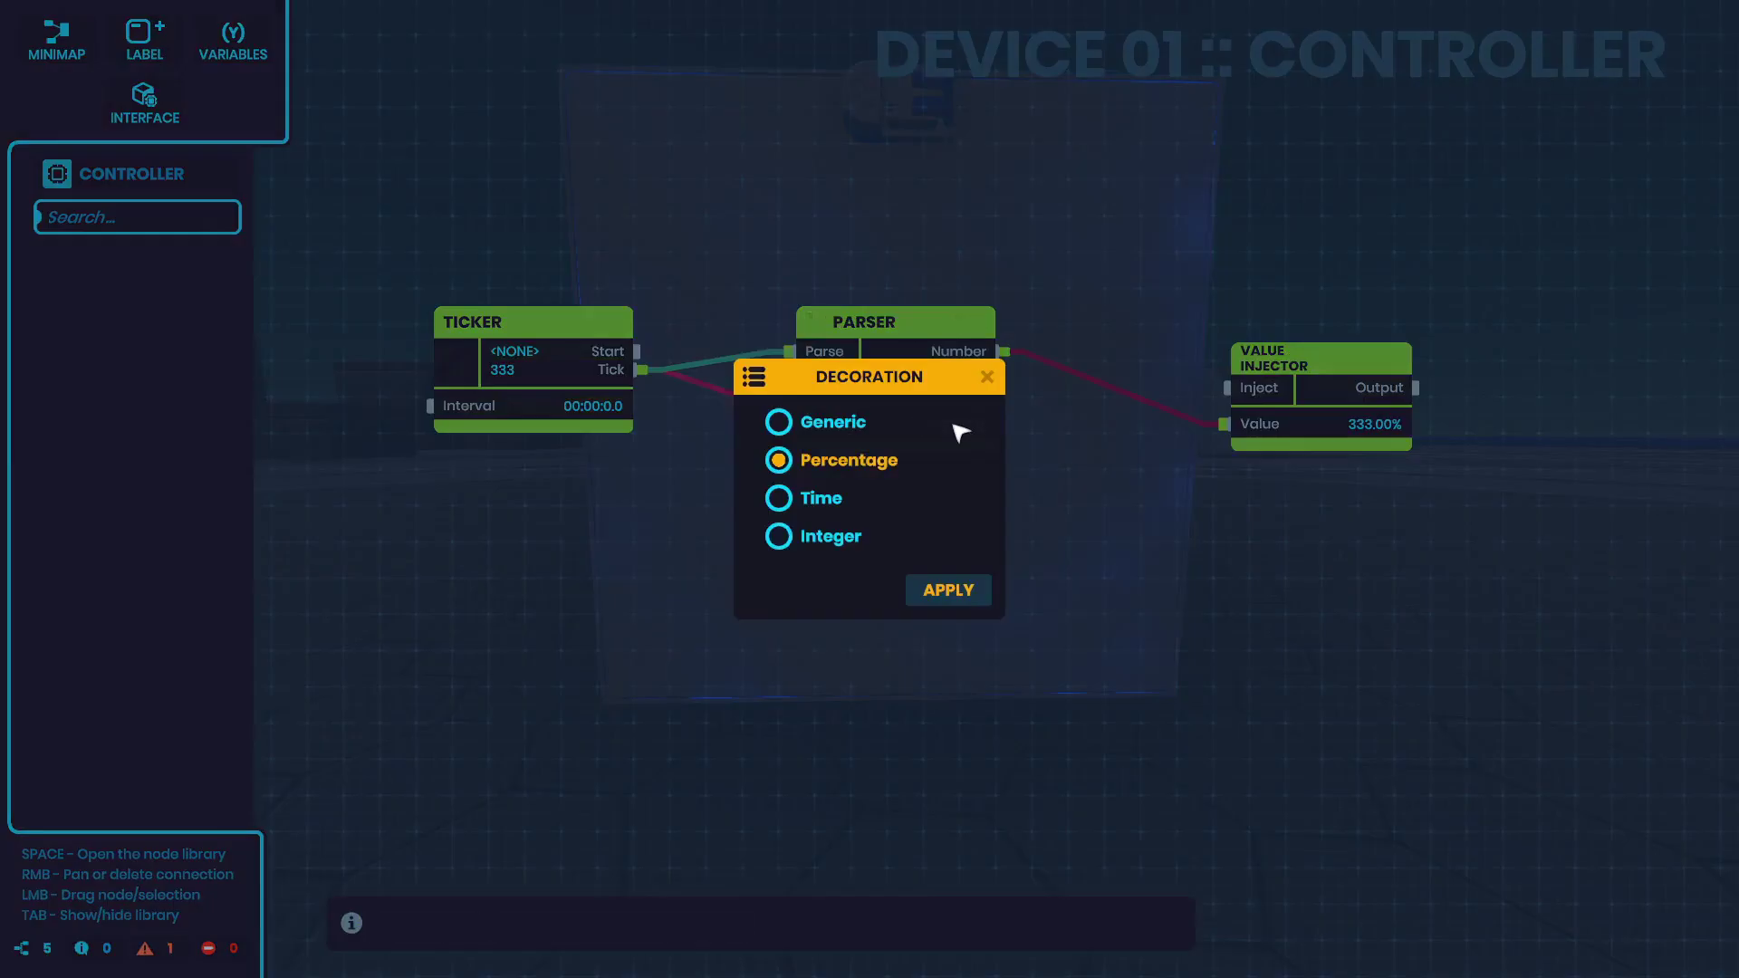
click(822, 503)
click(947, 590)
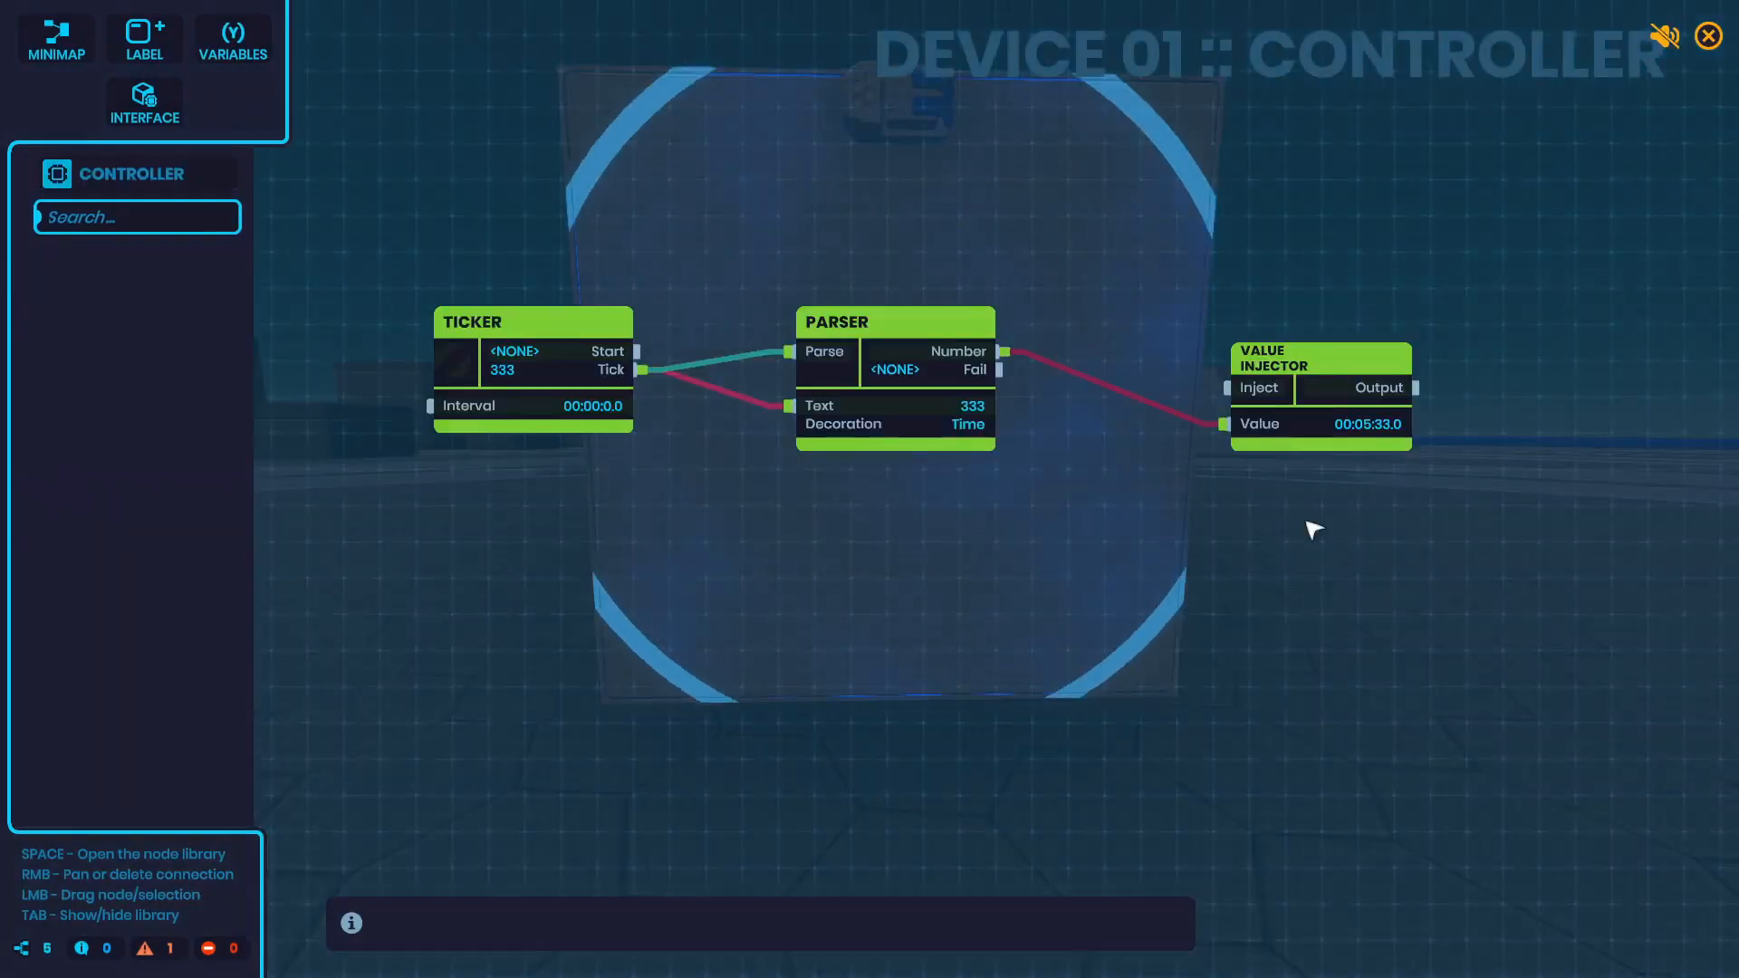
Delete the Parser and add a Formatter node from the node library
click(980, 331)
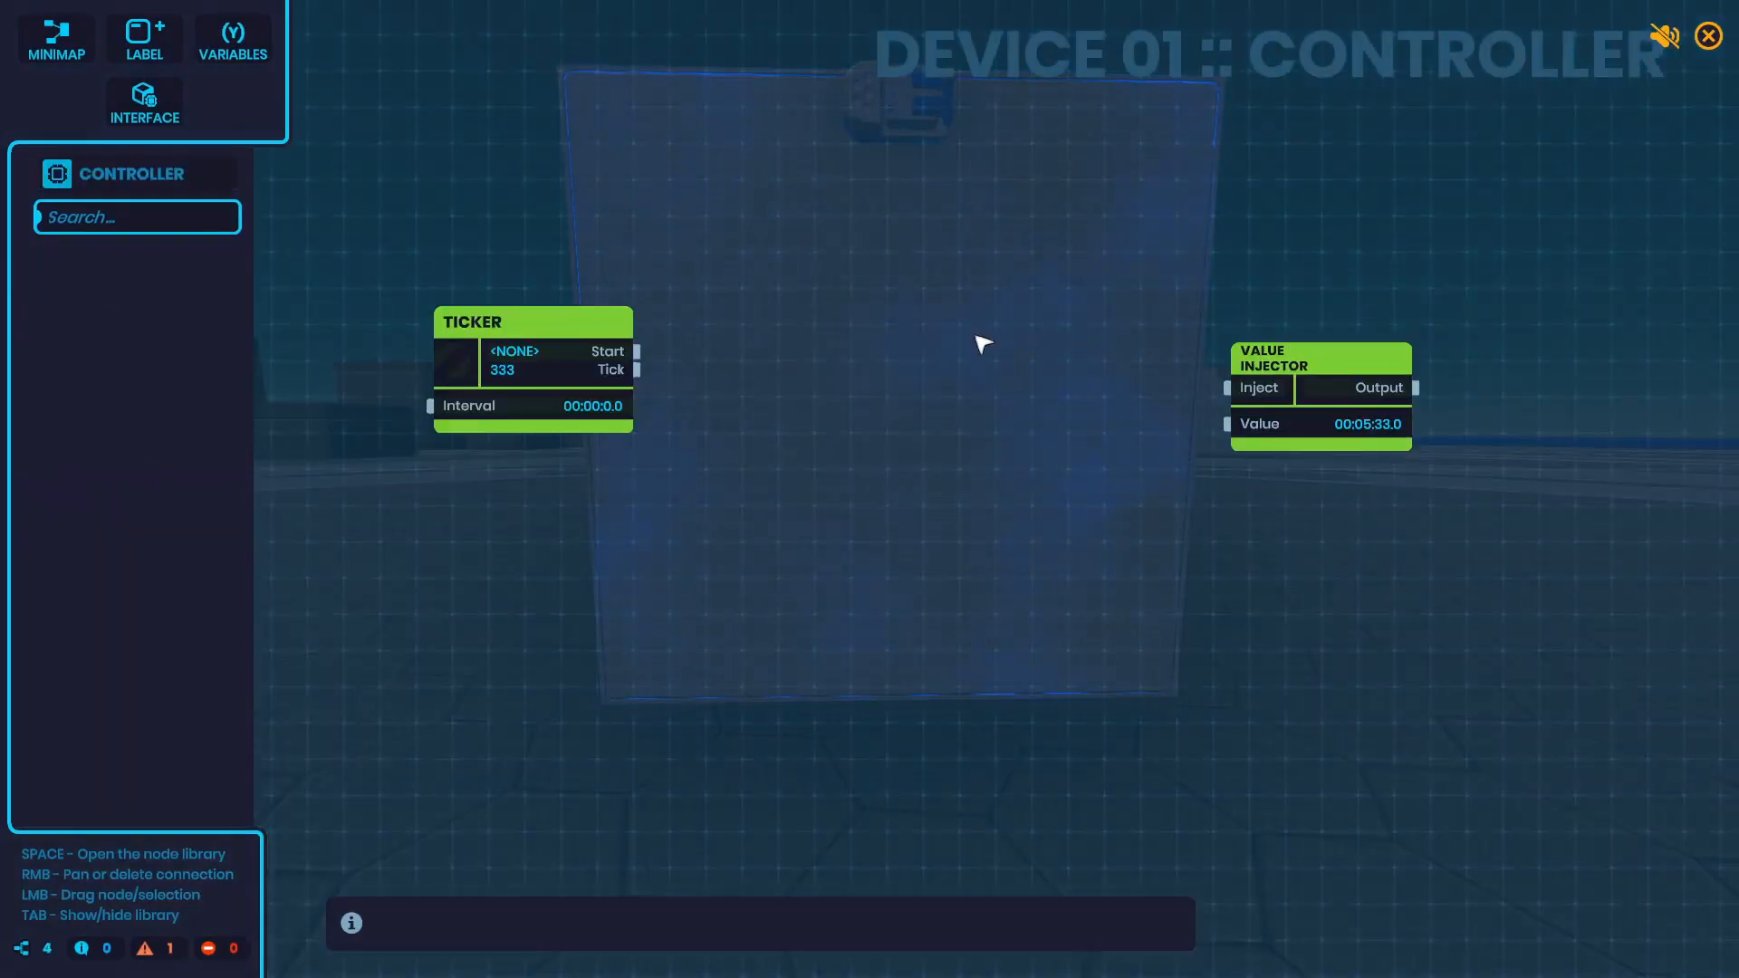
key(space)
text(FORM)
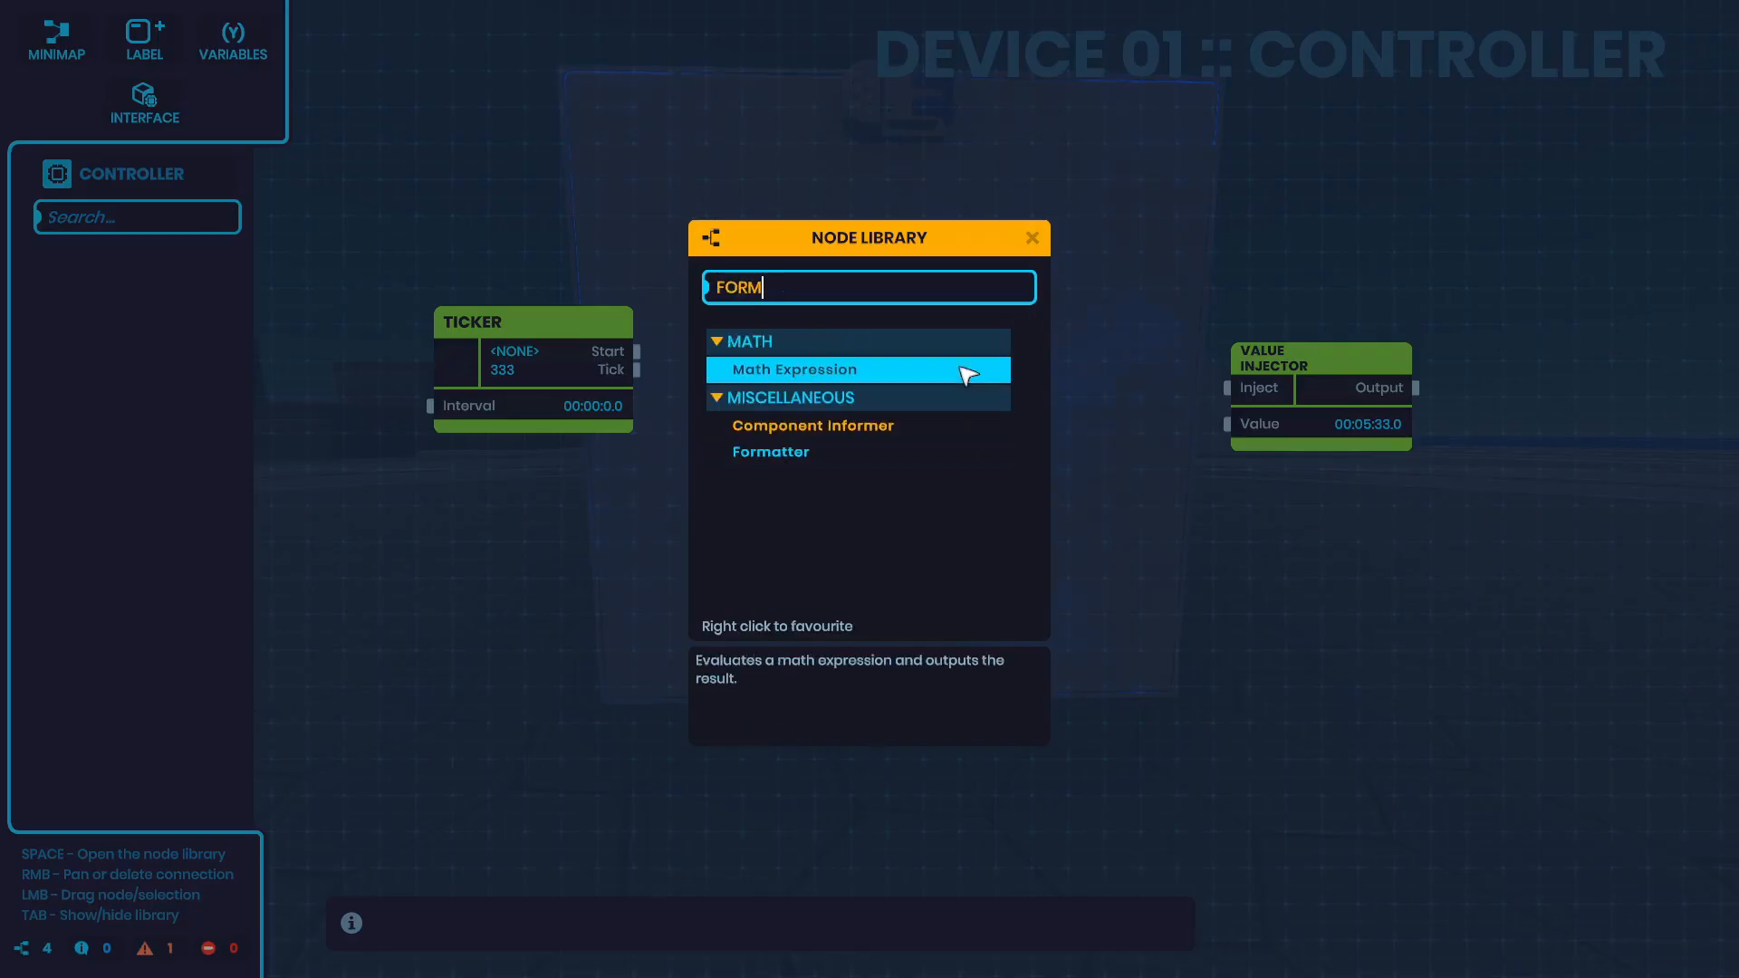
click(802, 451)
click(571, 376)
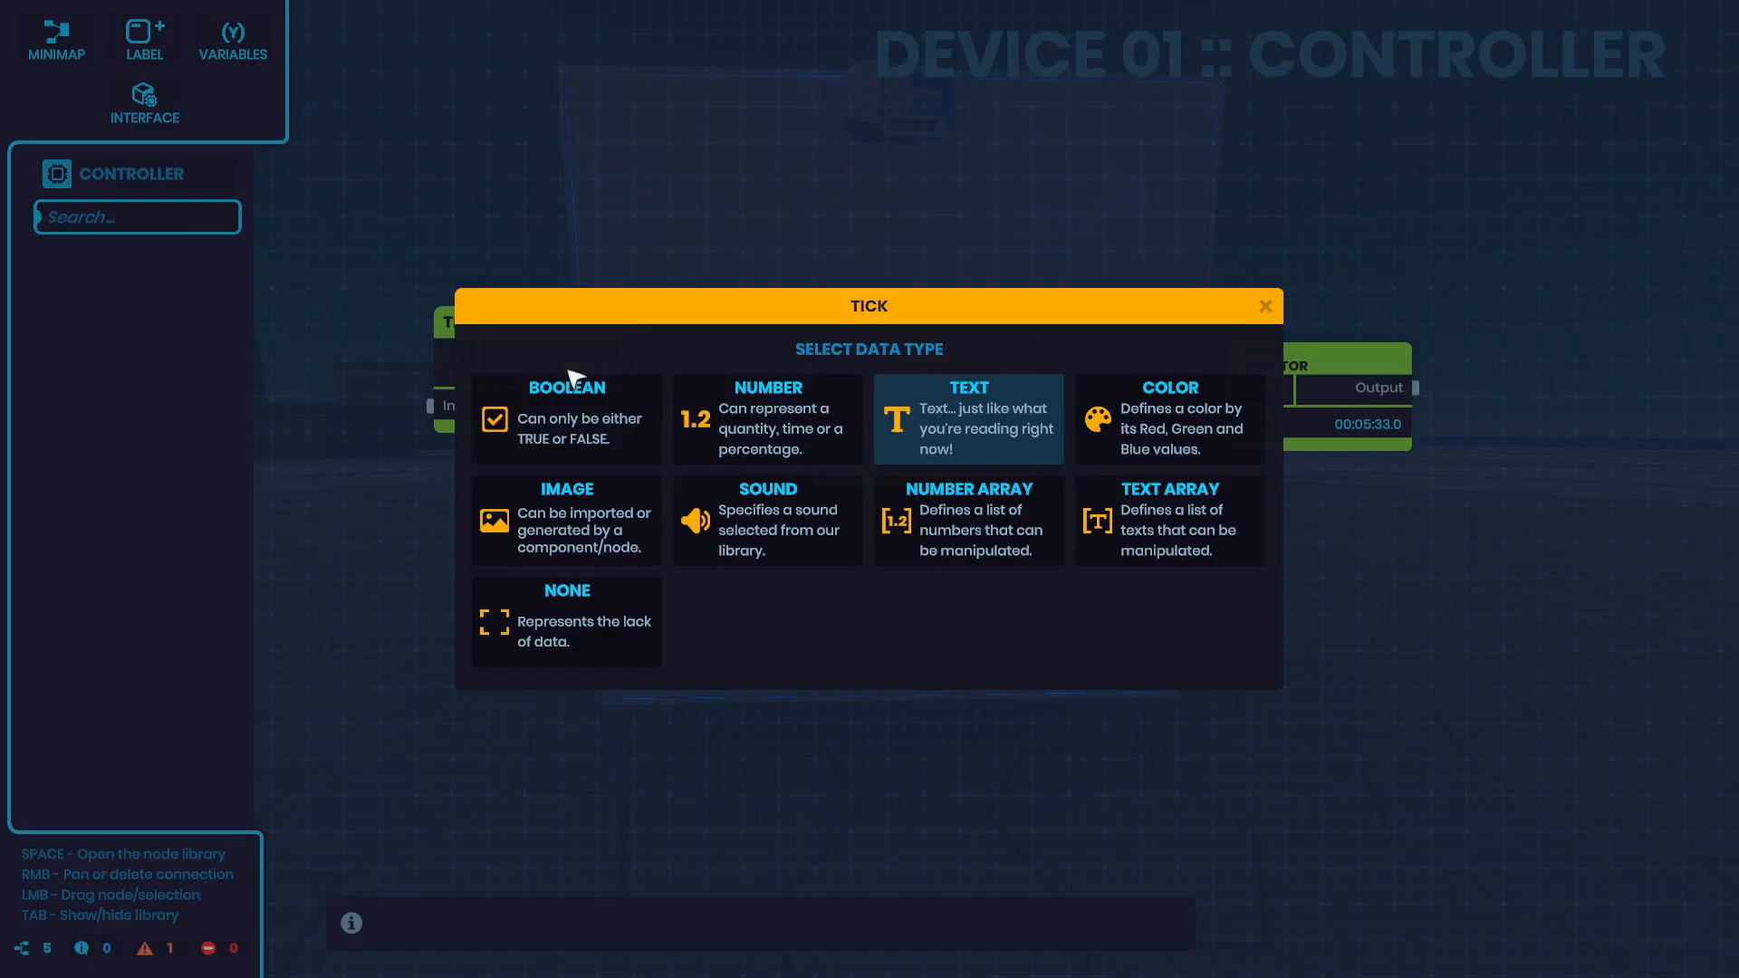
Set the Ticker's Tick to a Number value of 3333 and wire it into the Formatter's Format input
click(924, 424)
click(1003, 320)
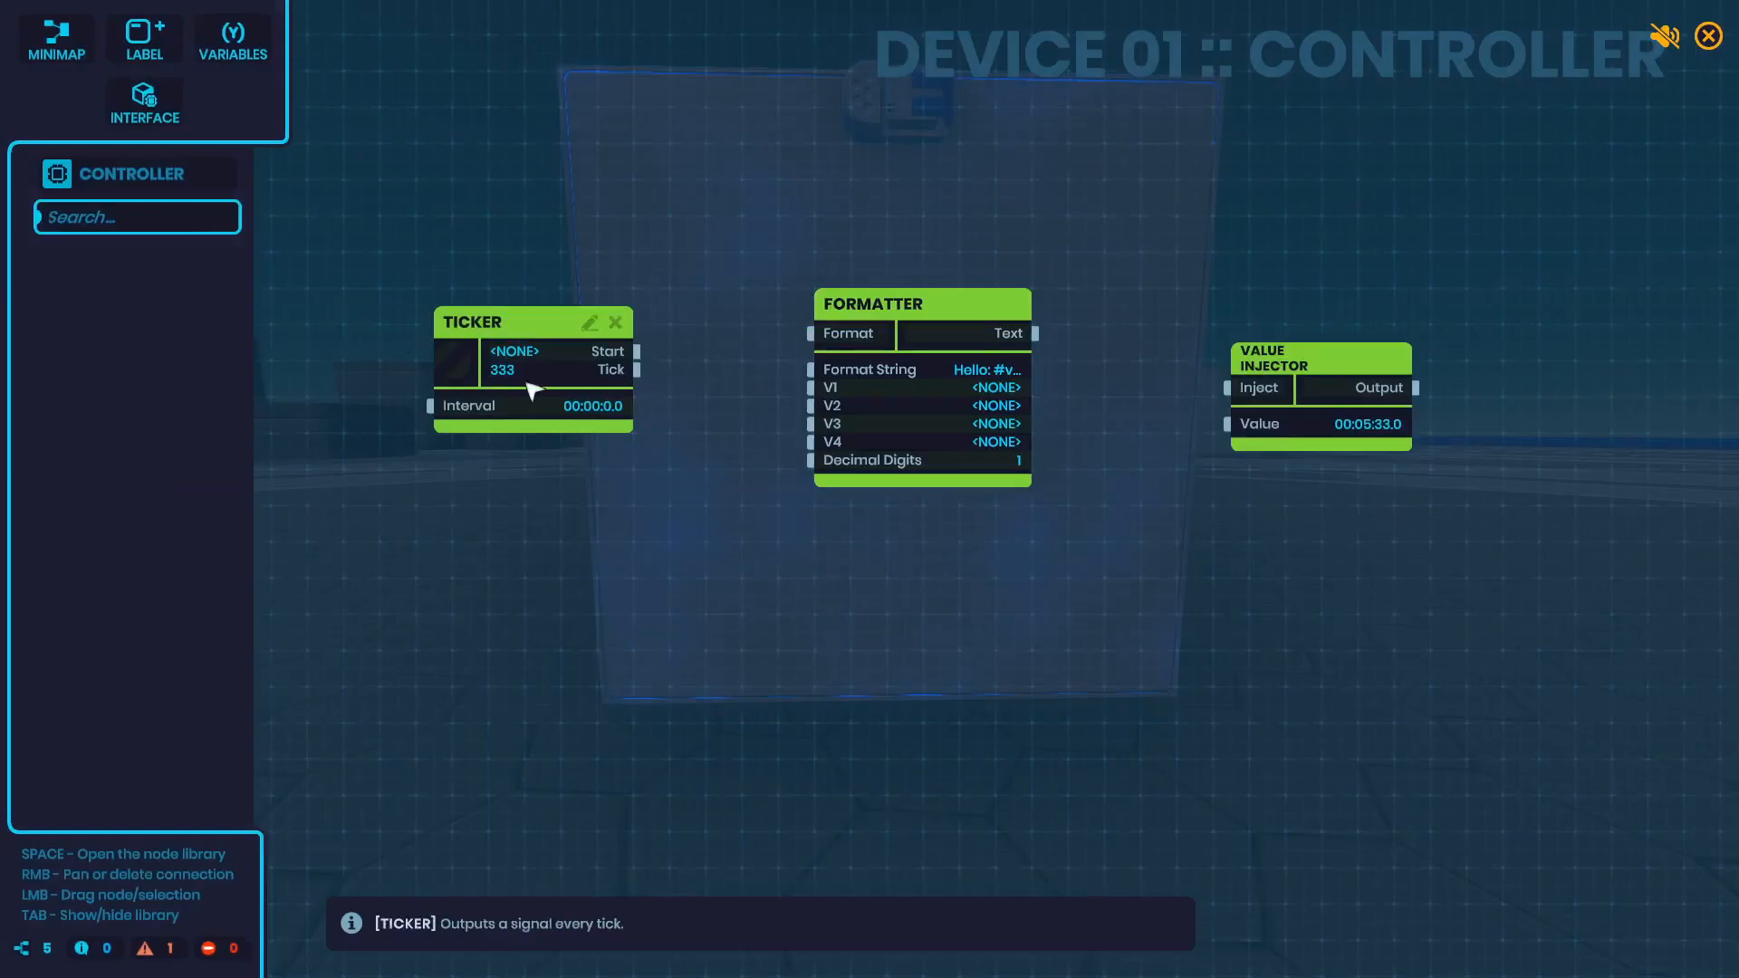
click(584, 377)
click(811, 451)
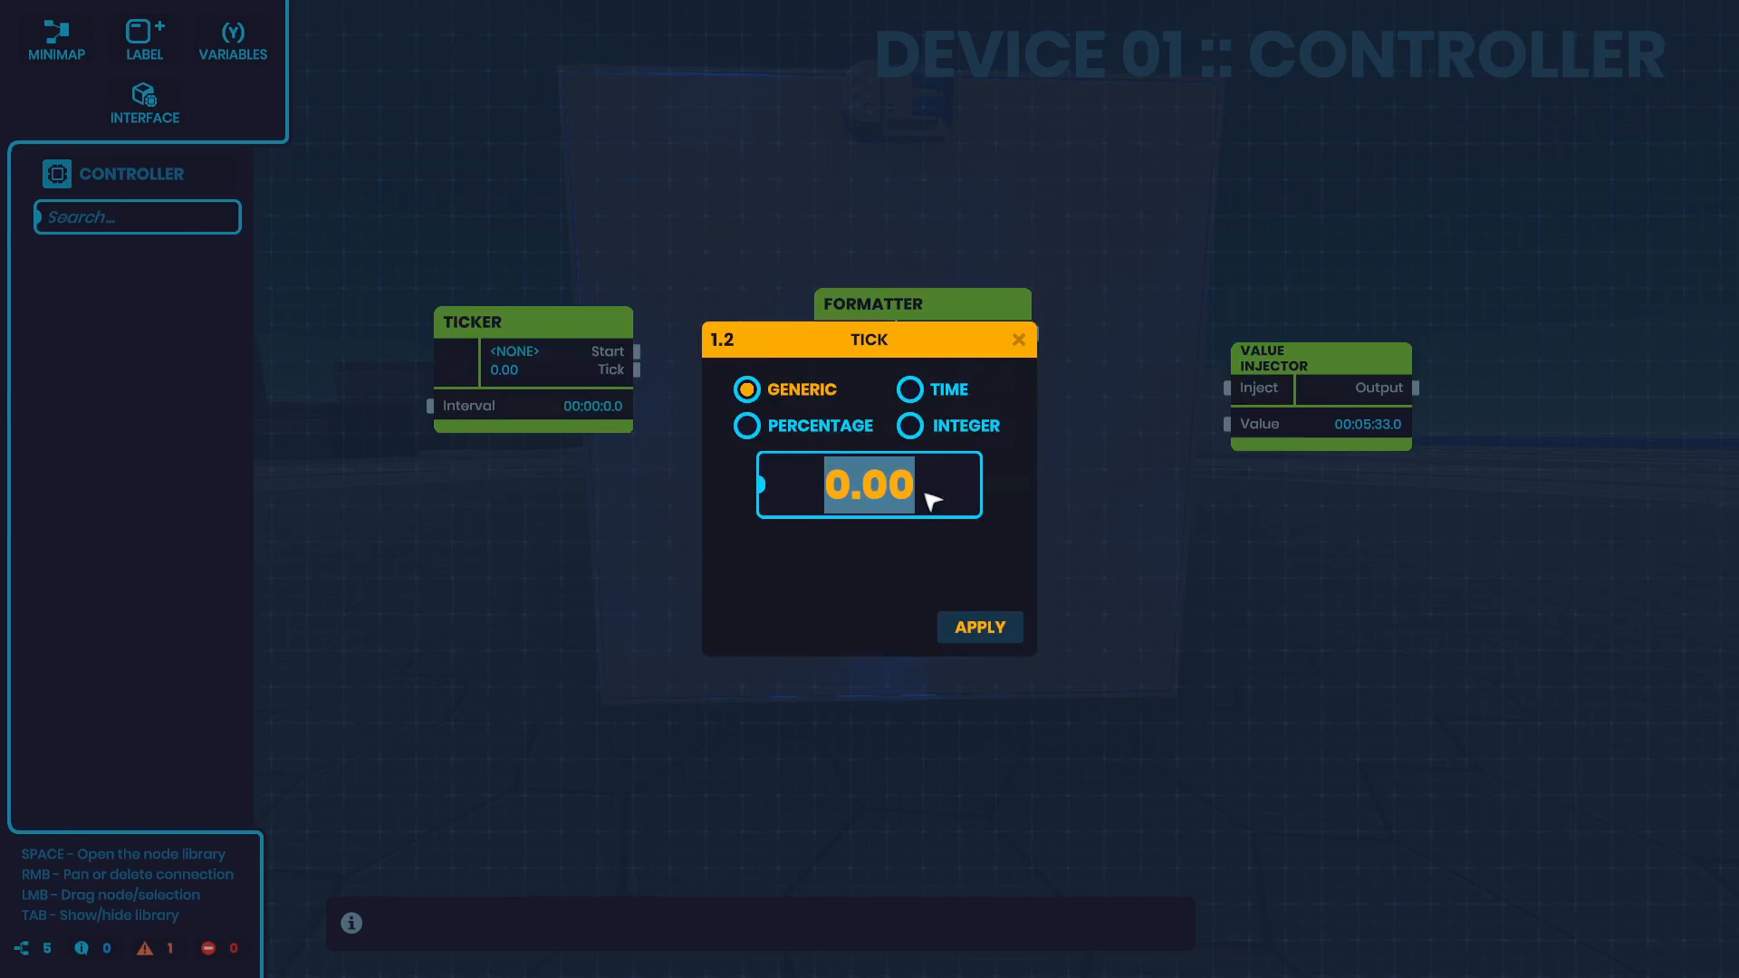
text(3333)
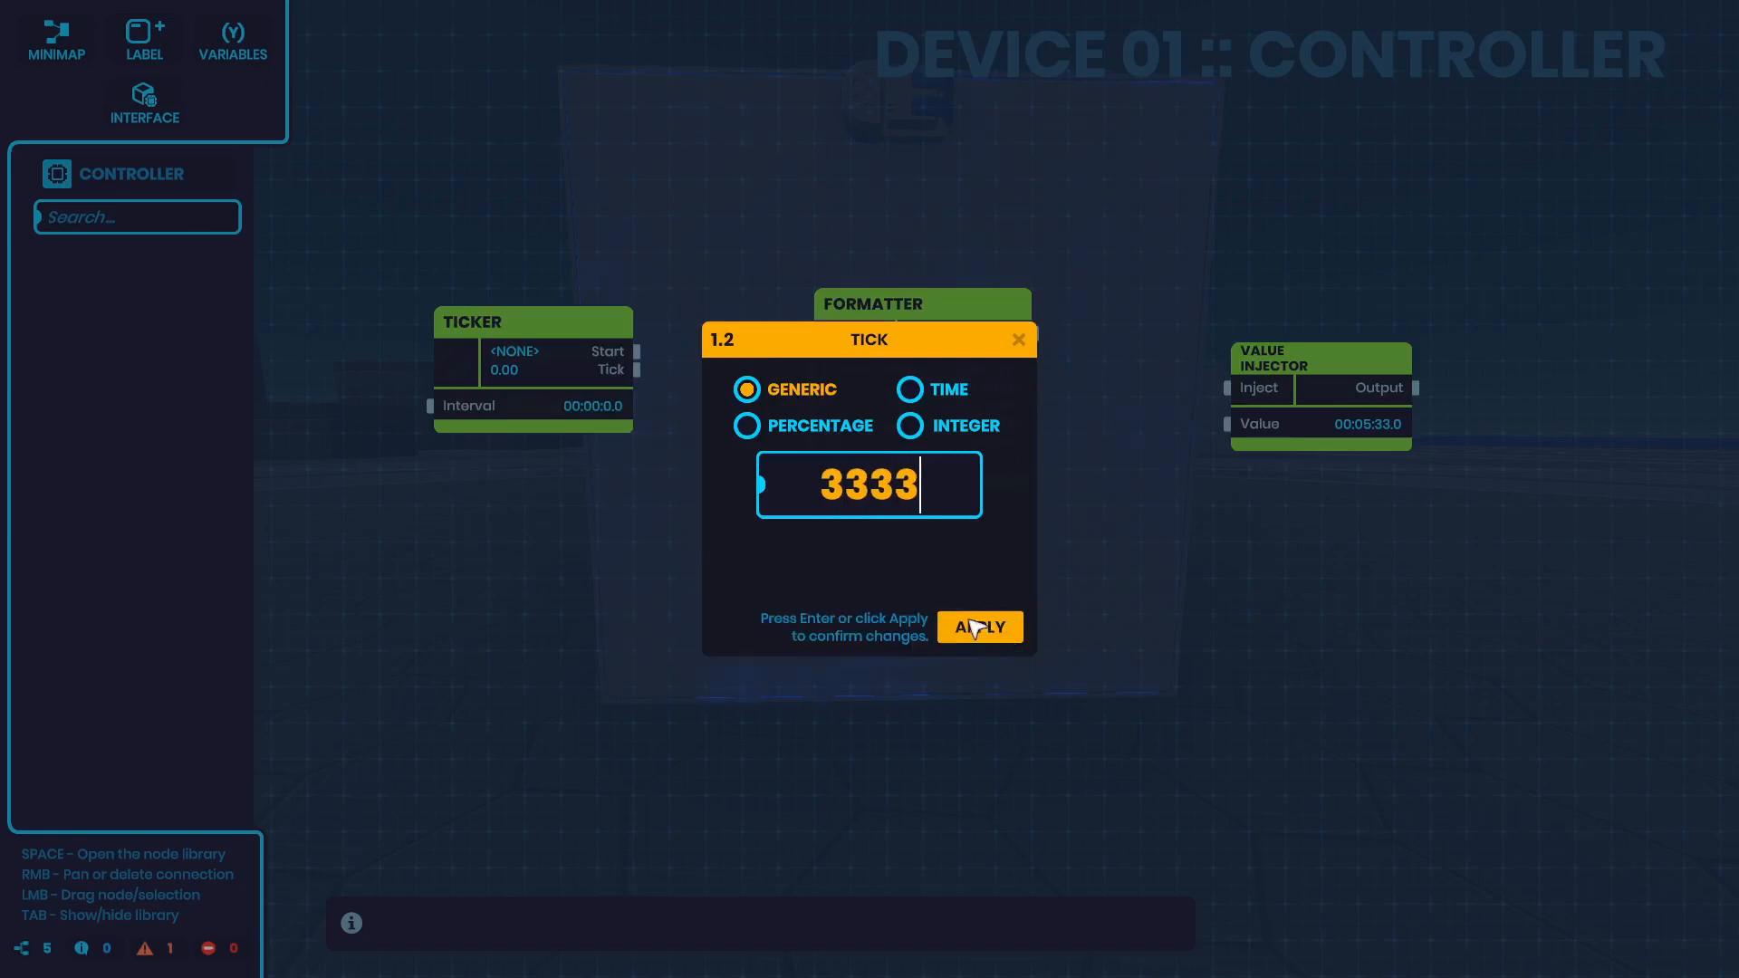
click(974, 628)
drag(641, 370, 807, 334)
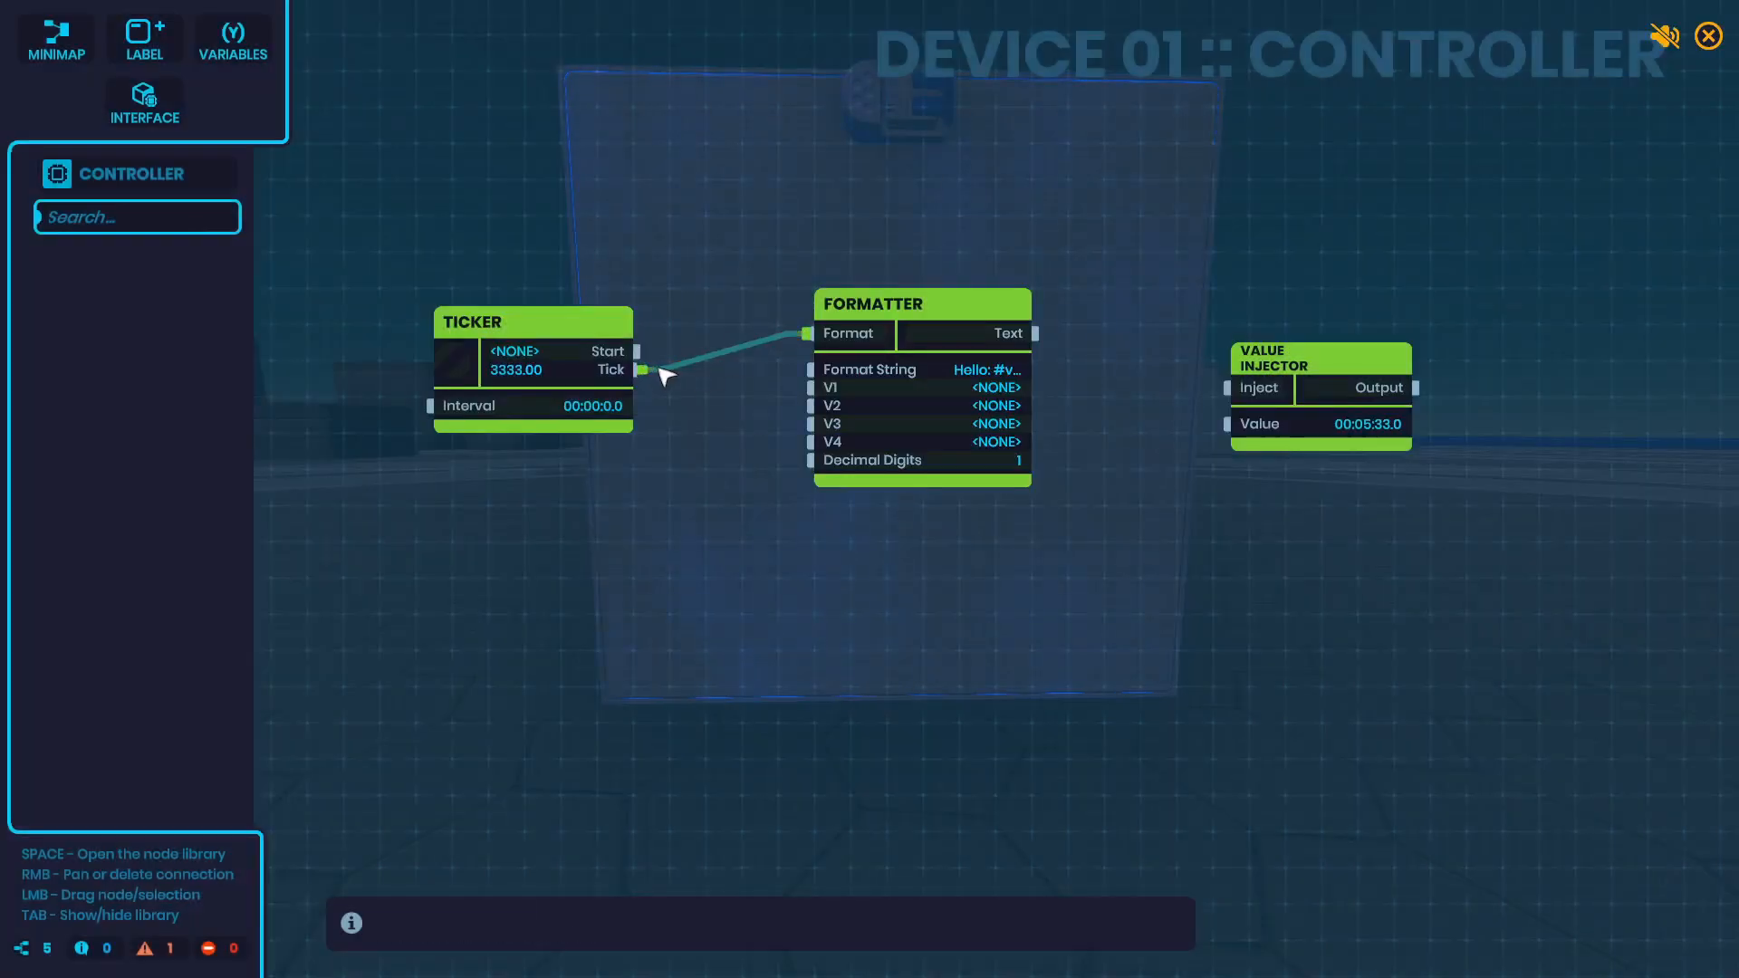
Wire Tick into the Formatter's V1 input and review its 'Hello: #v1#' format string
drag(641, 371, 812, 388)
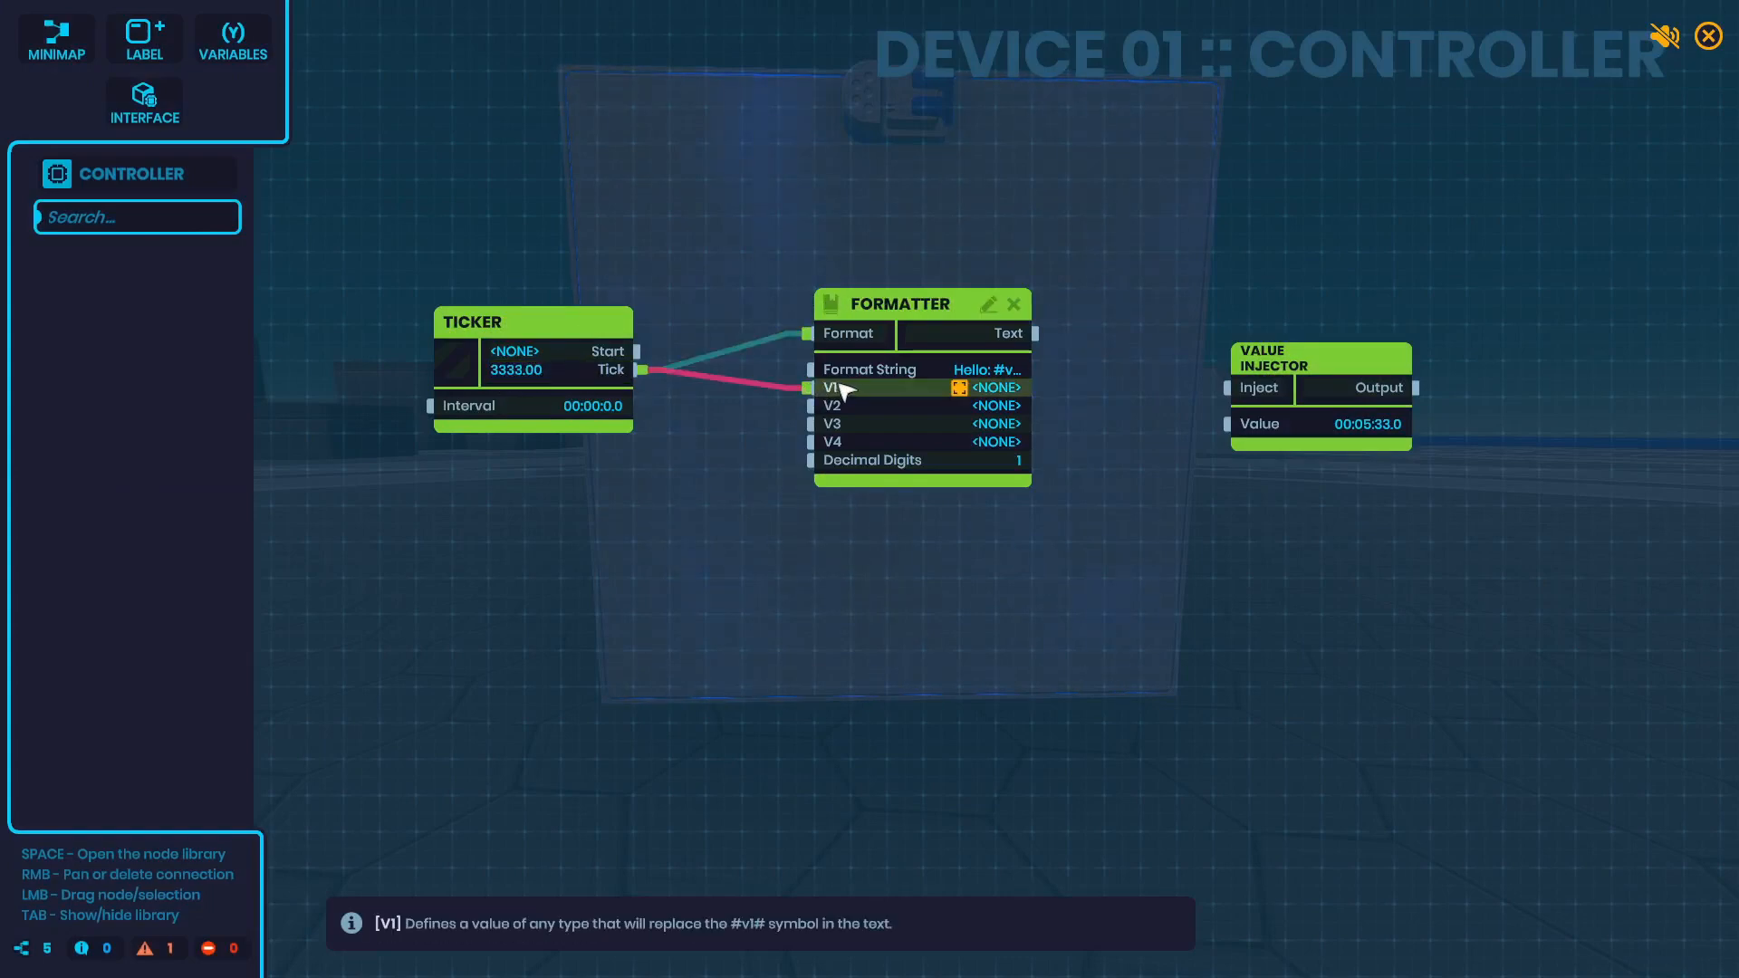
click(976, 372)
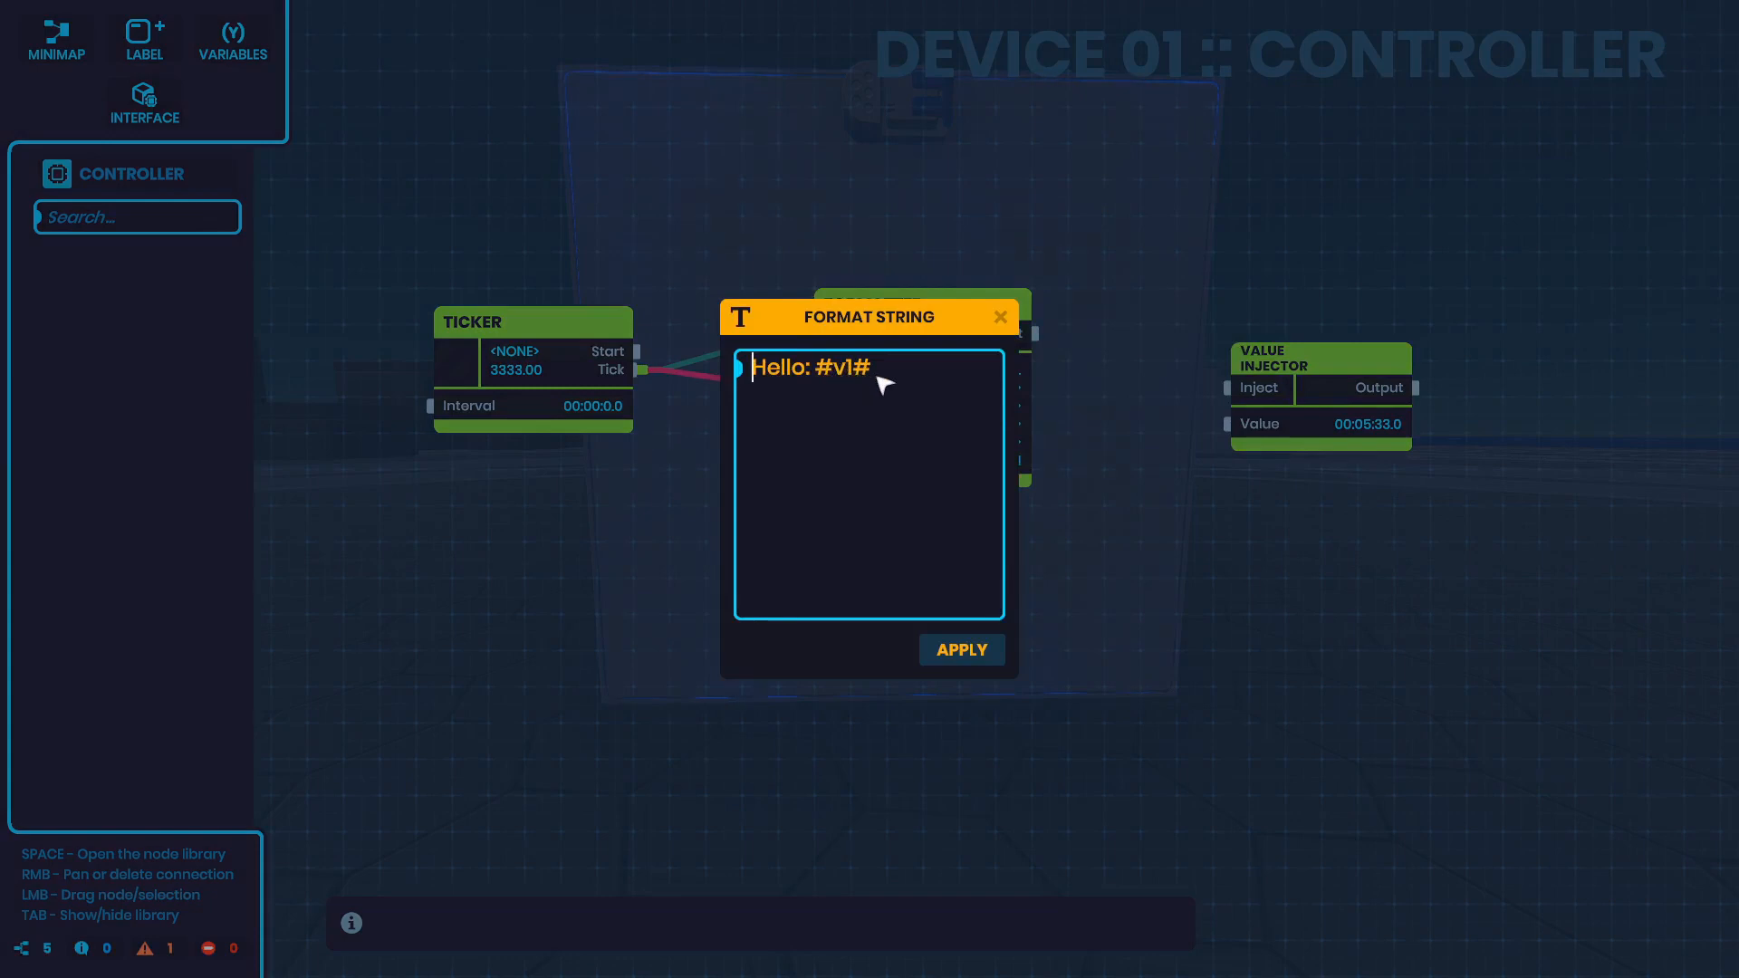
click(961, 648)
Feed the Formatter's Text into the Value Injector's Value and run the graph to get 'Hello: 3333.0'
drag(1040, 334, 1218, 424)
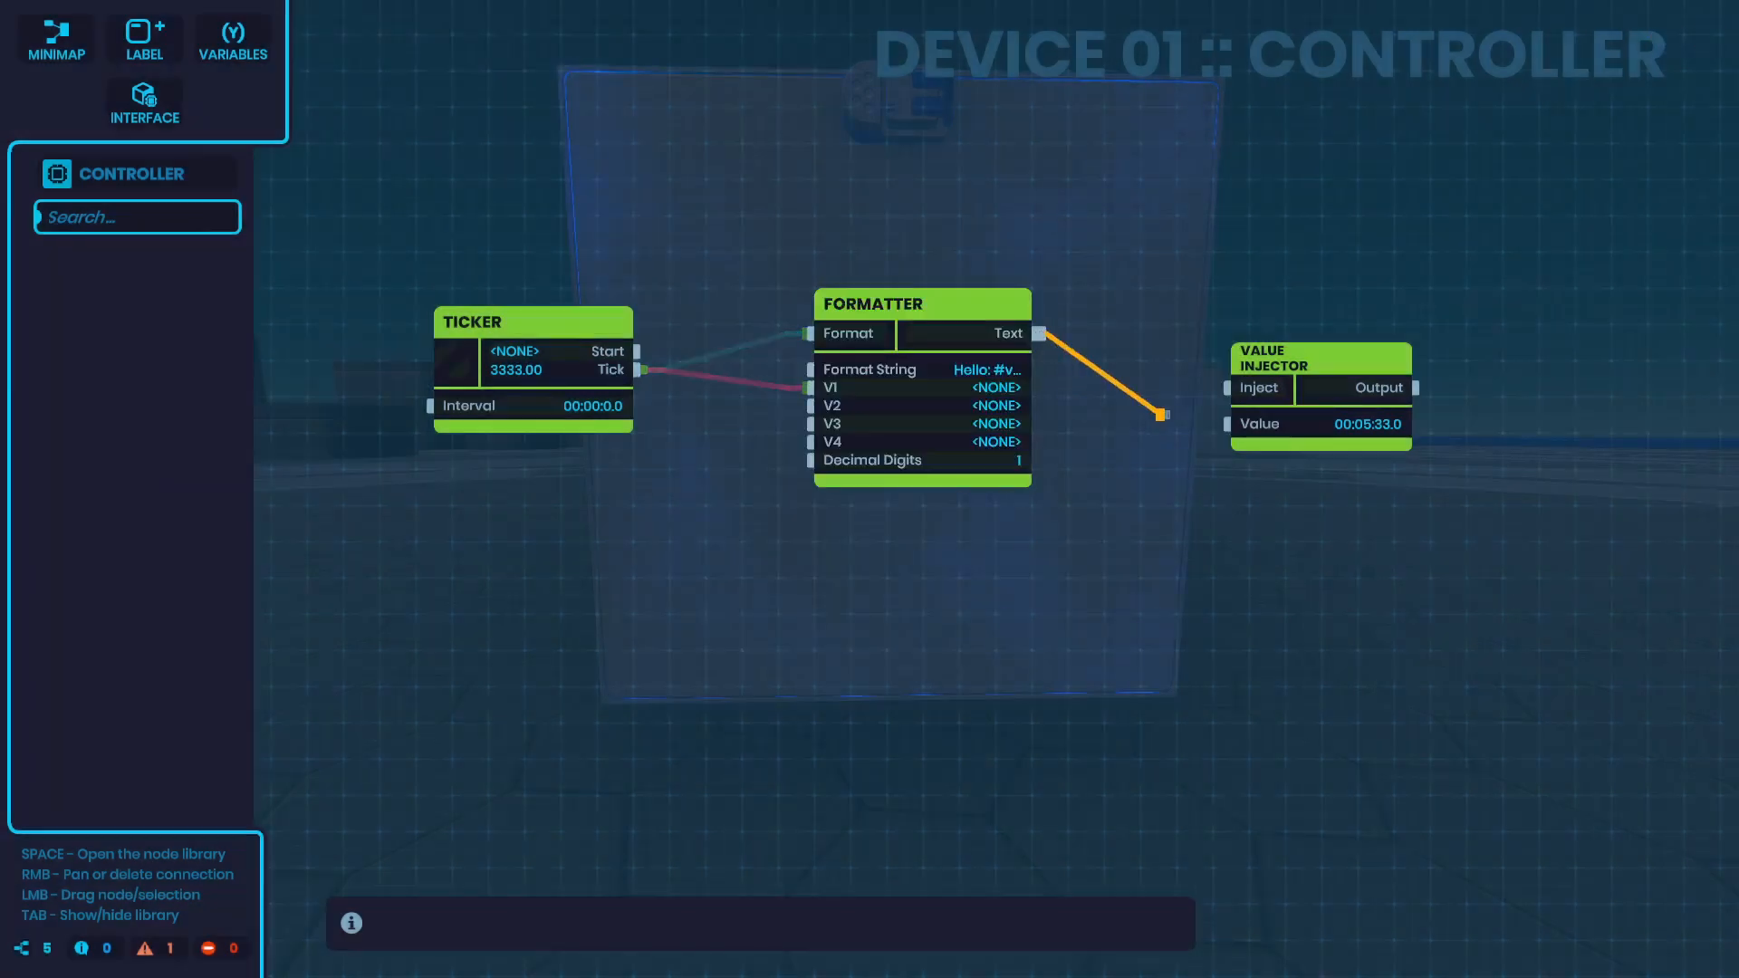
key(Escape)
key(e)
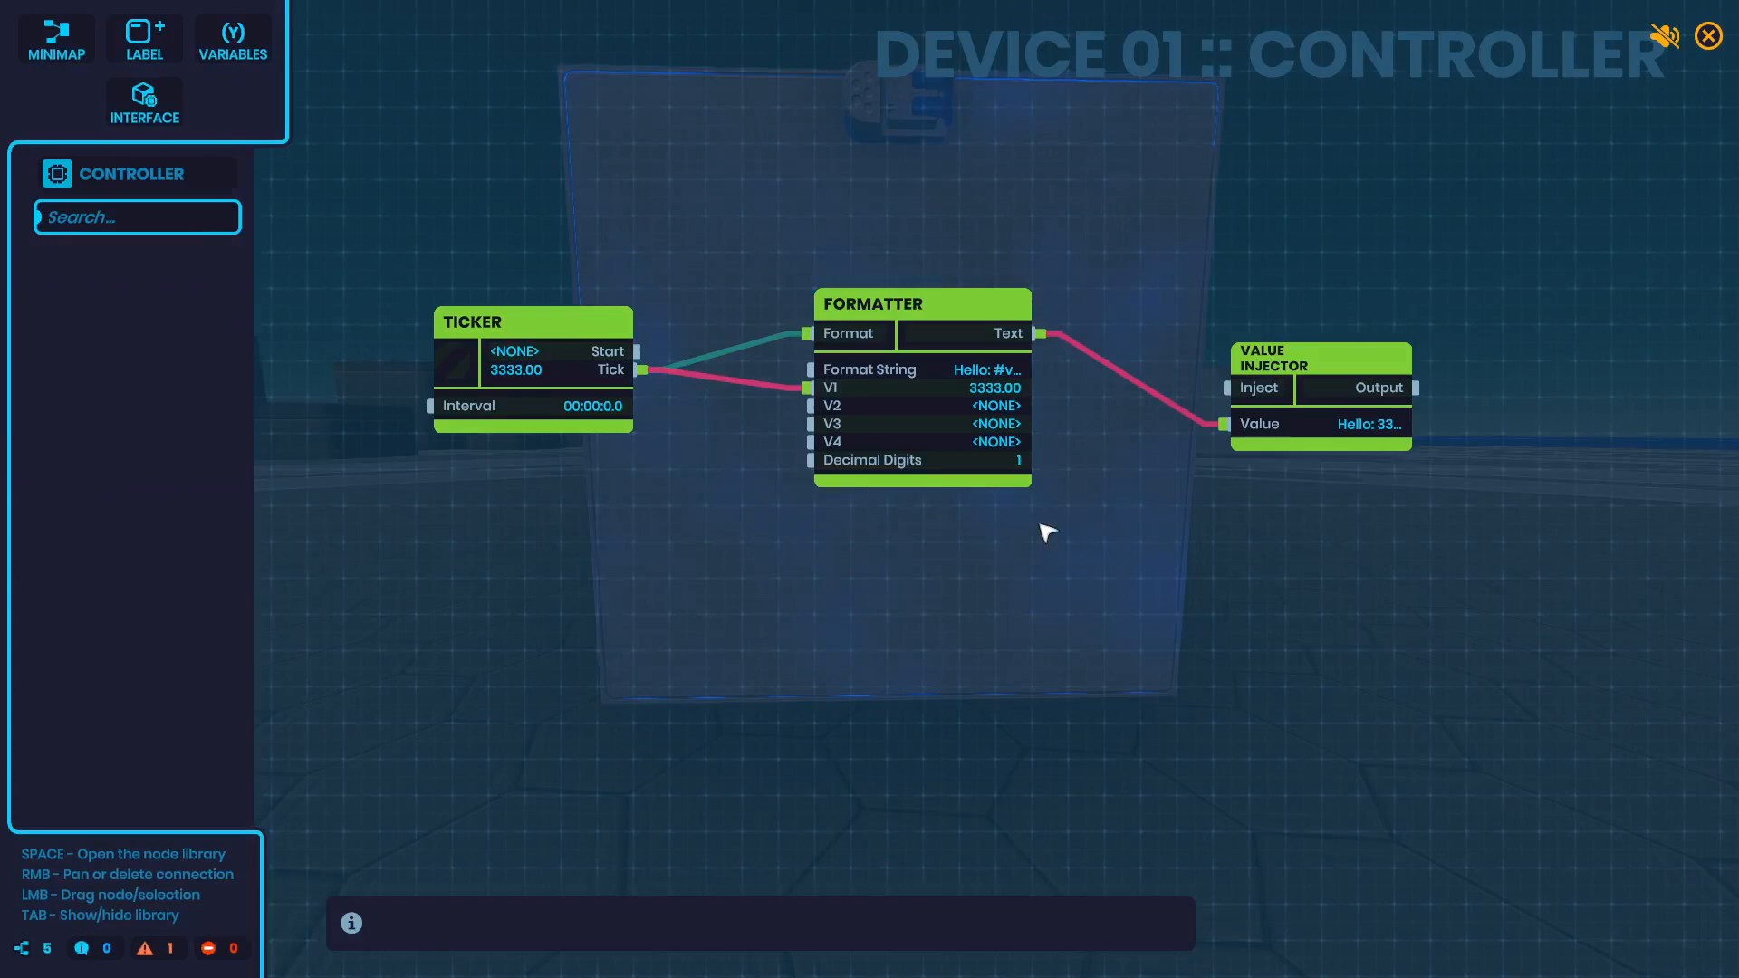
mouse_move(993, 388)
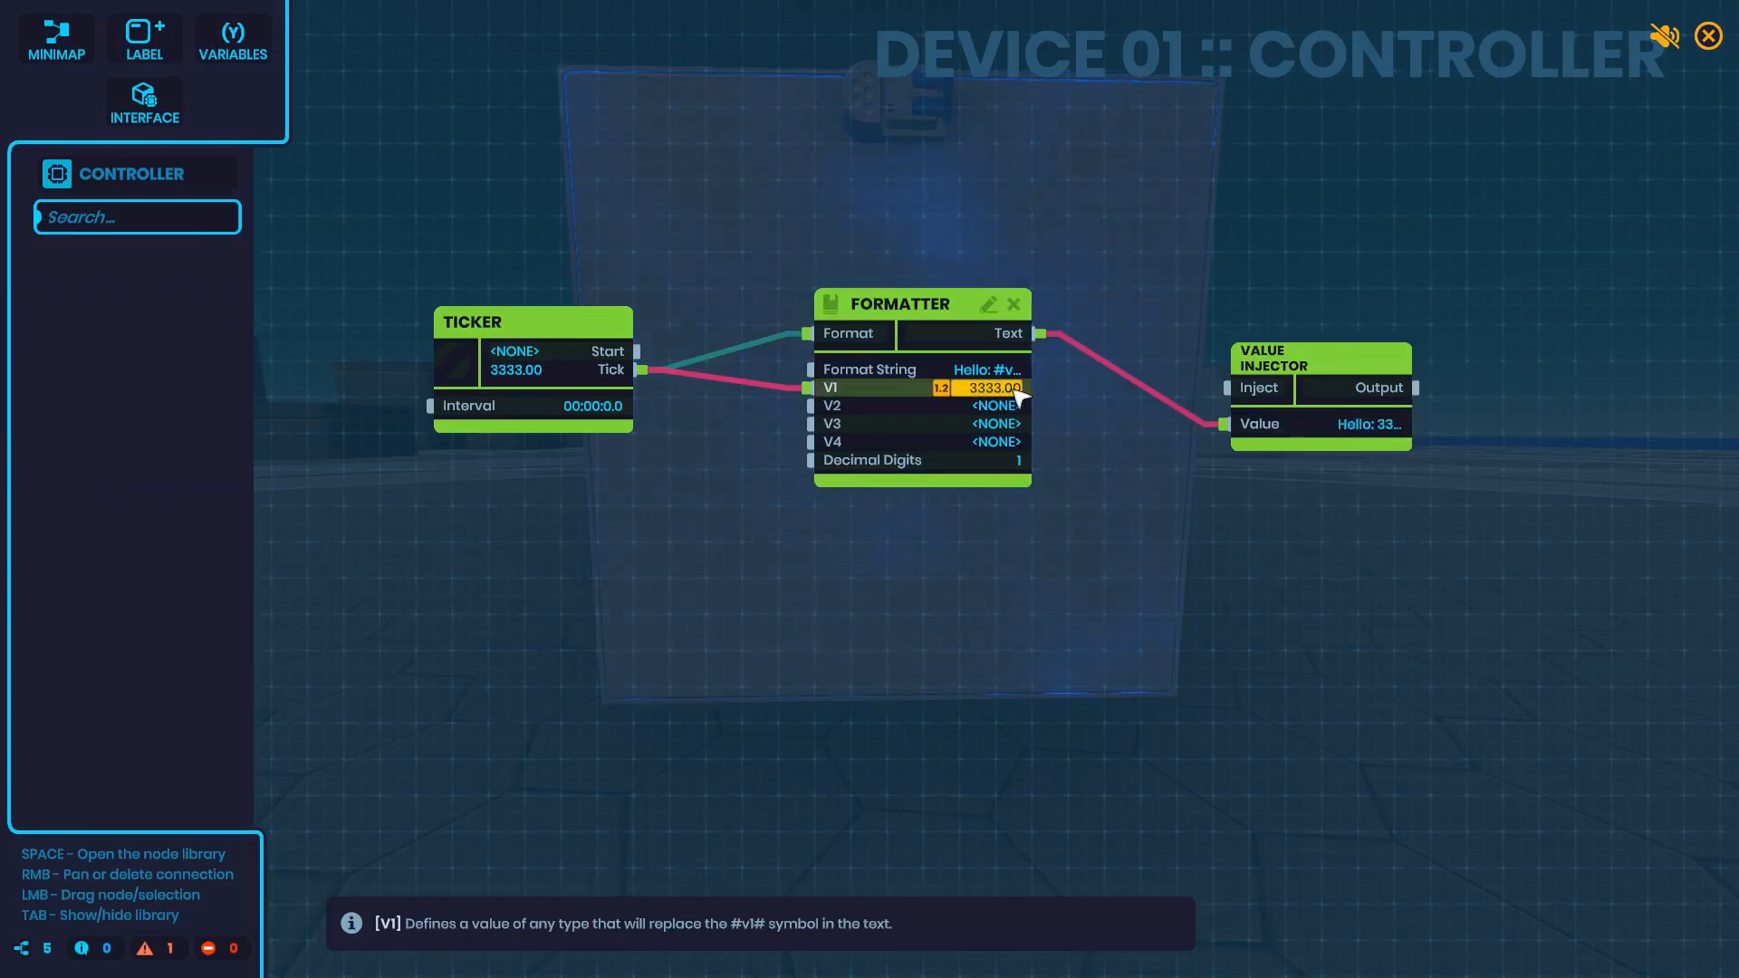
Change the format string to 'number: #v1#' with a #v2# placeholder on a later line
click(992, 372)
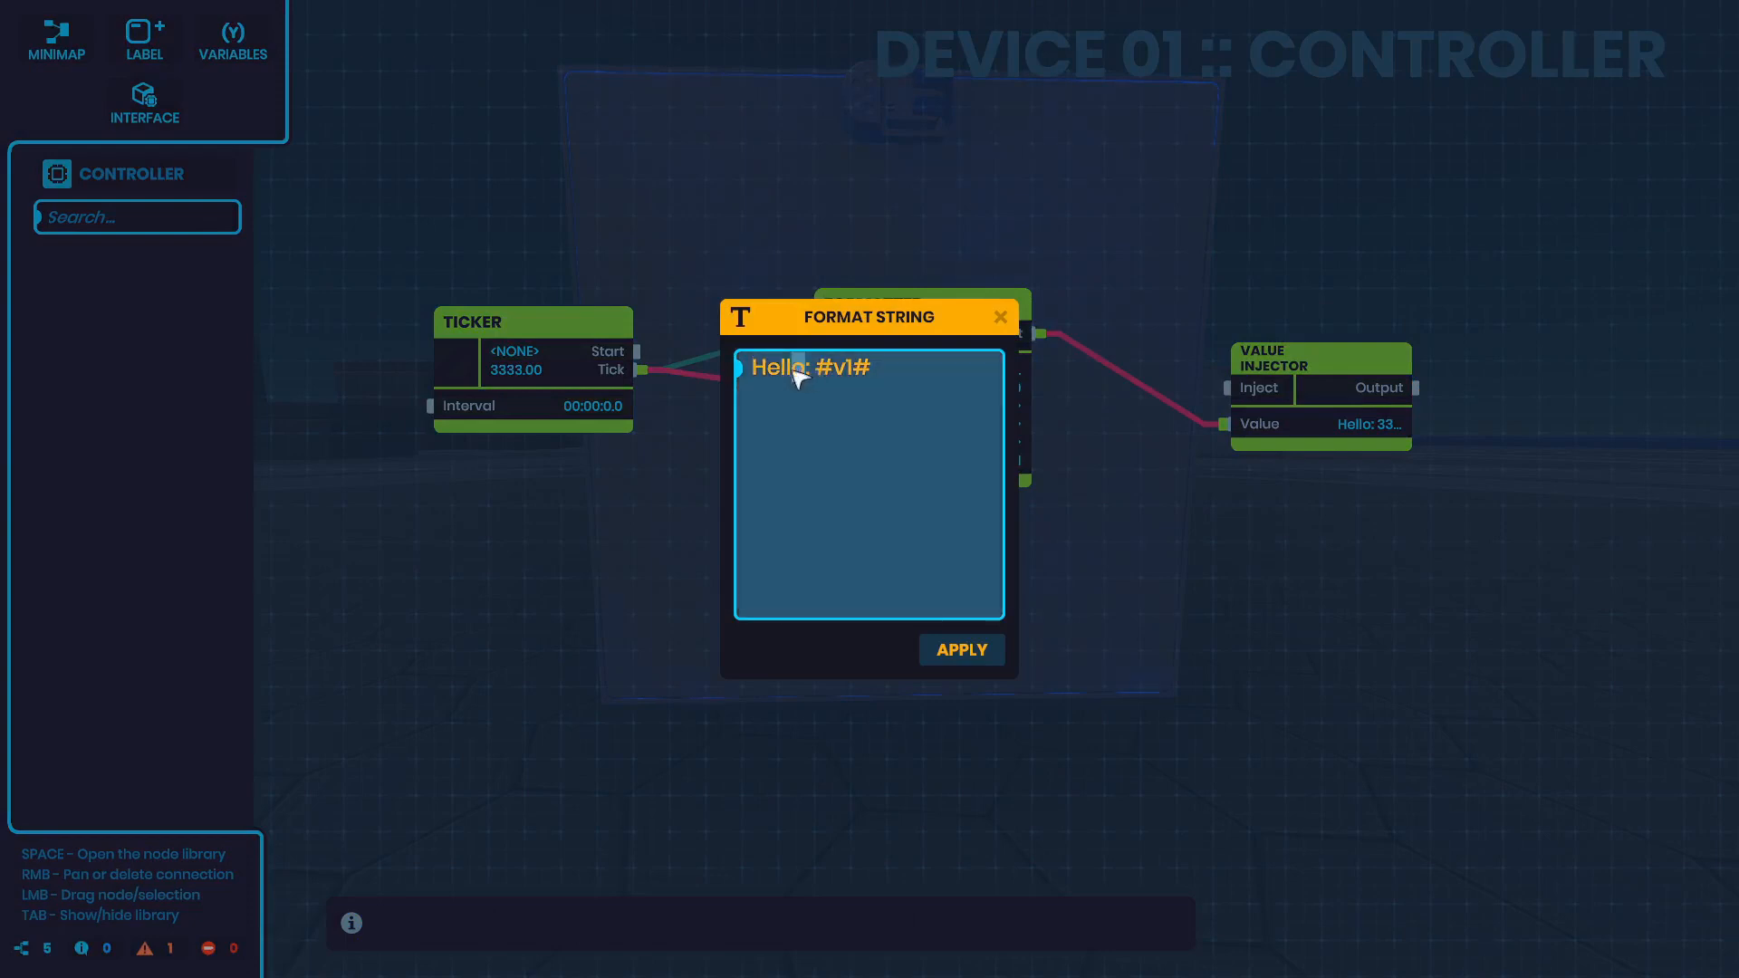
drag(804, 377, 710, 378)
text(number)
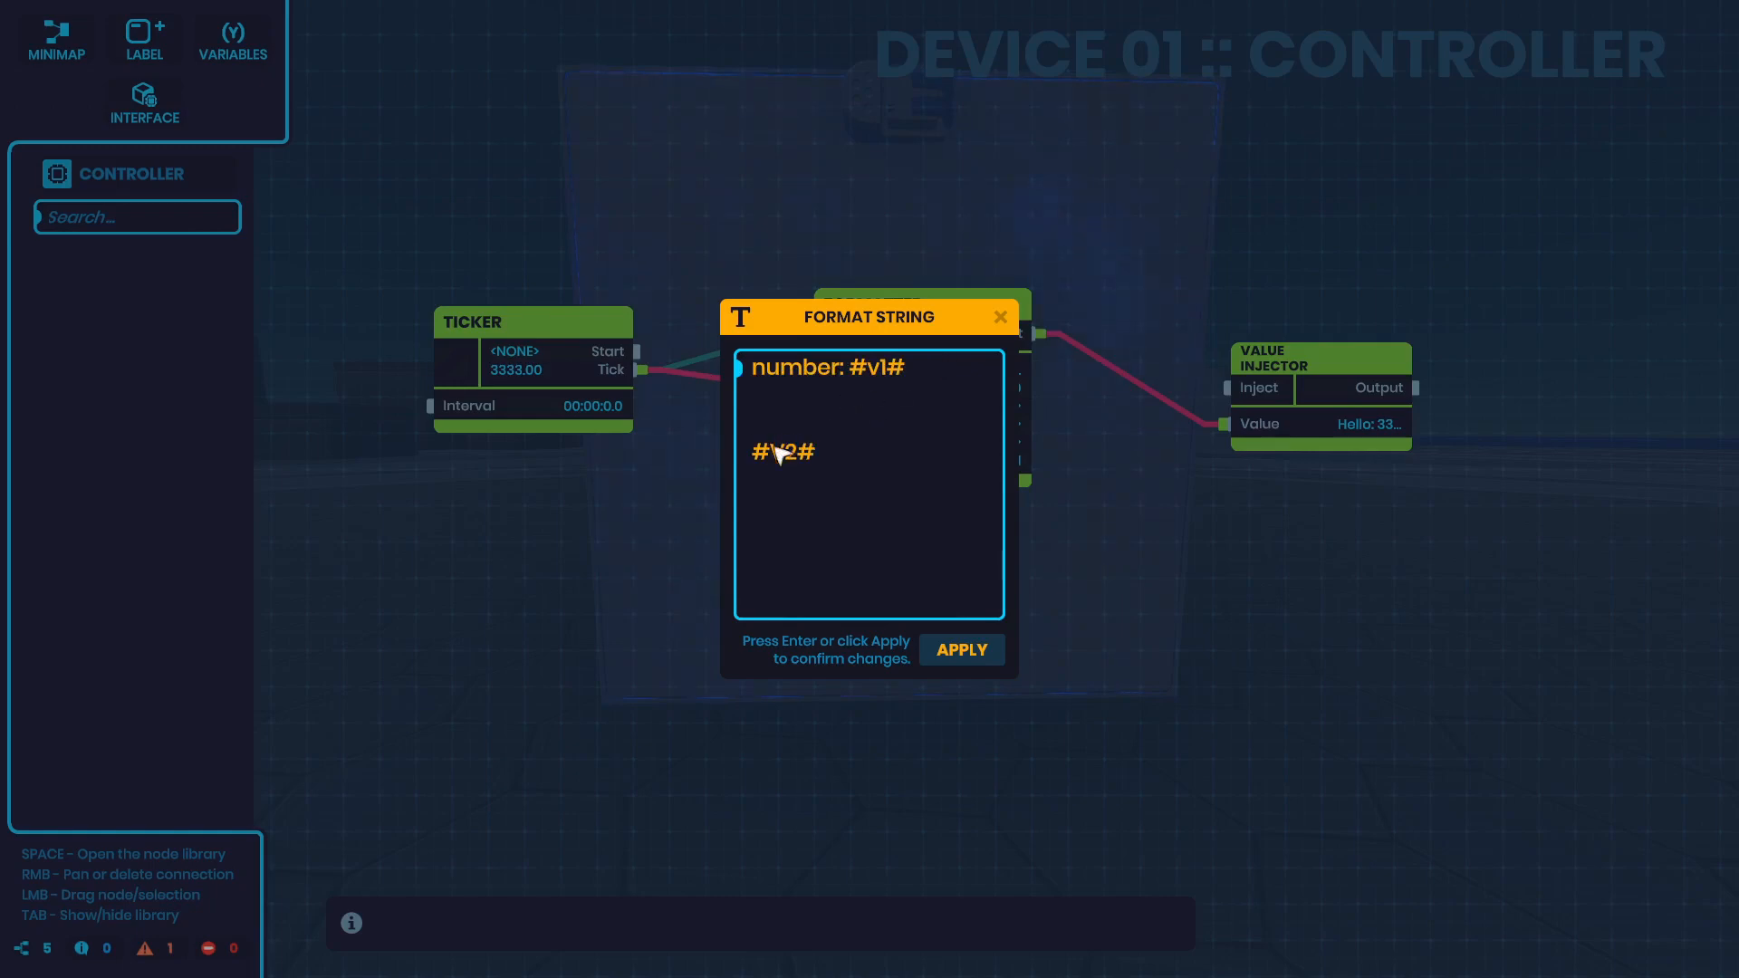
click(981, 654)
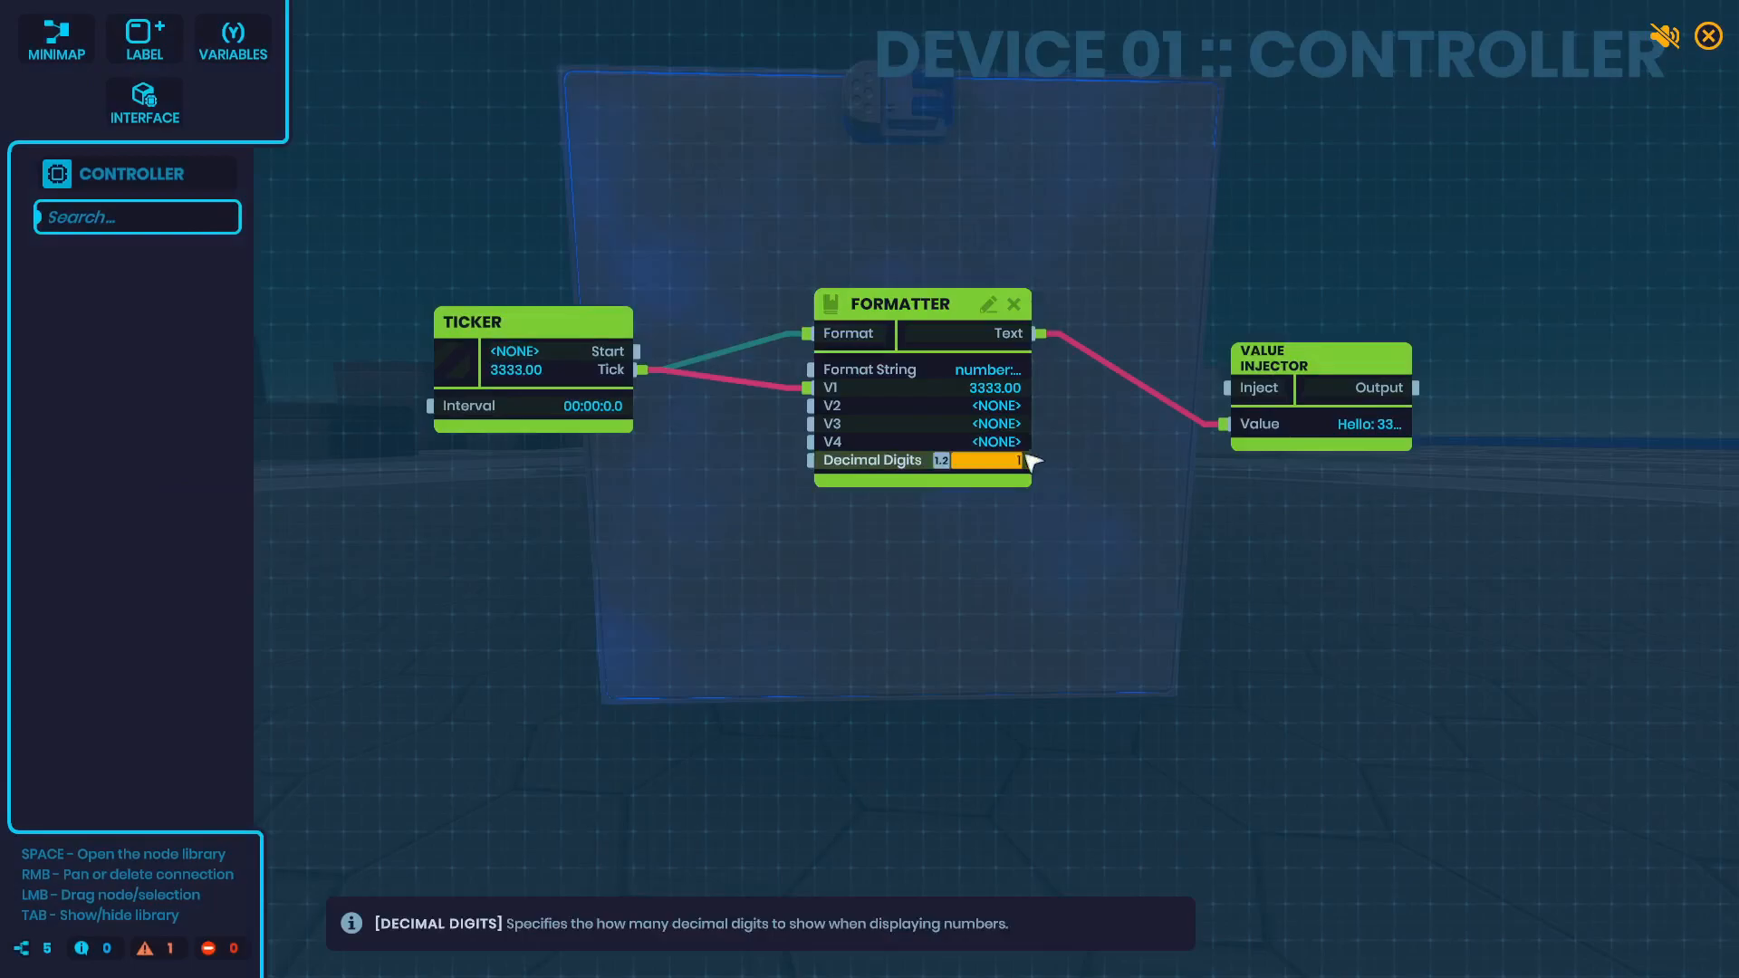
Set the Formatter's V2 to a Number value of 5555555
click(959, 411)
click(811, 429)
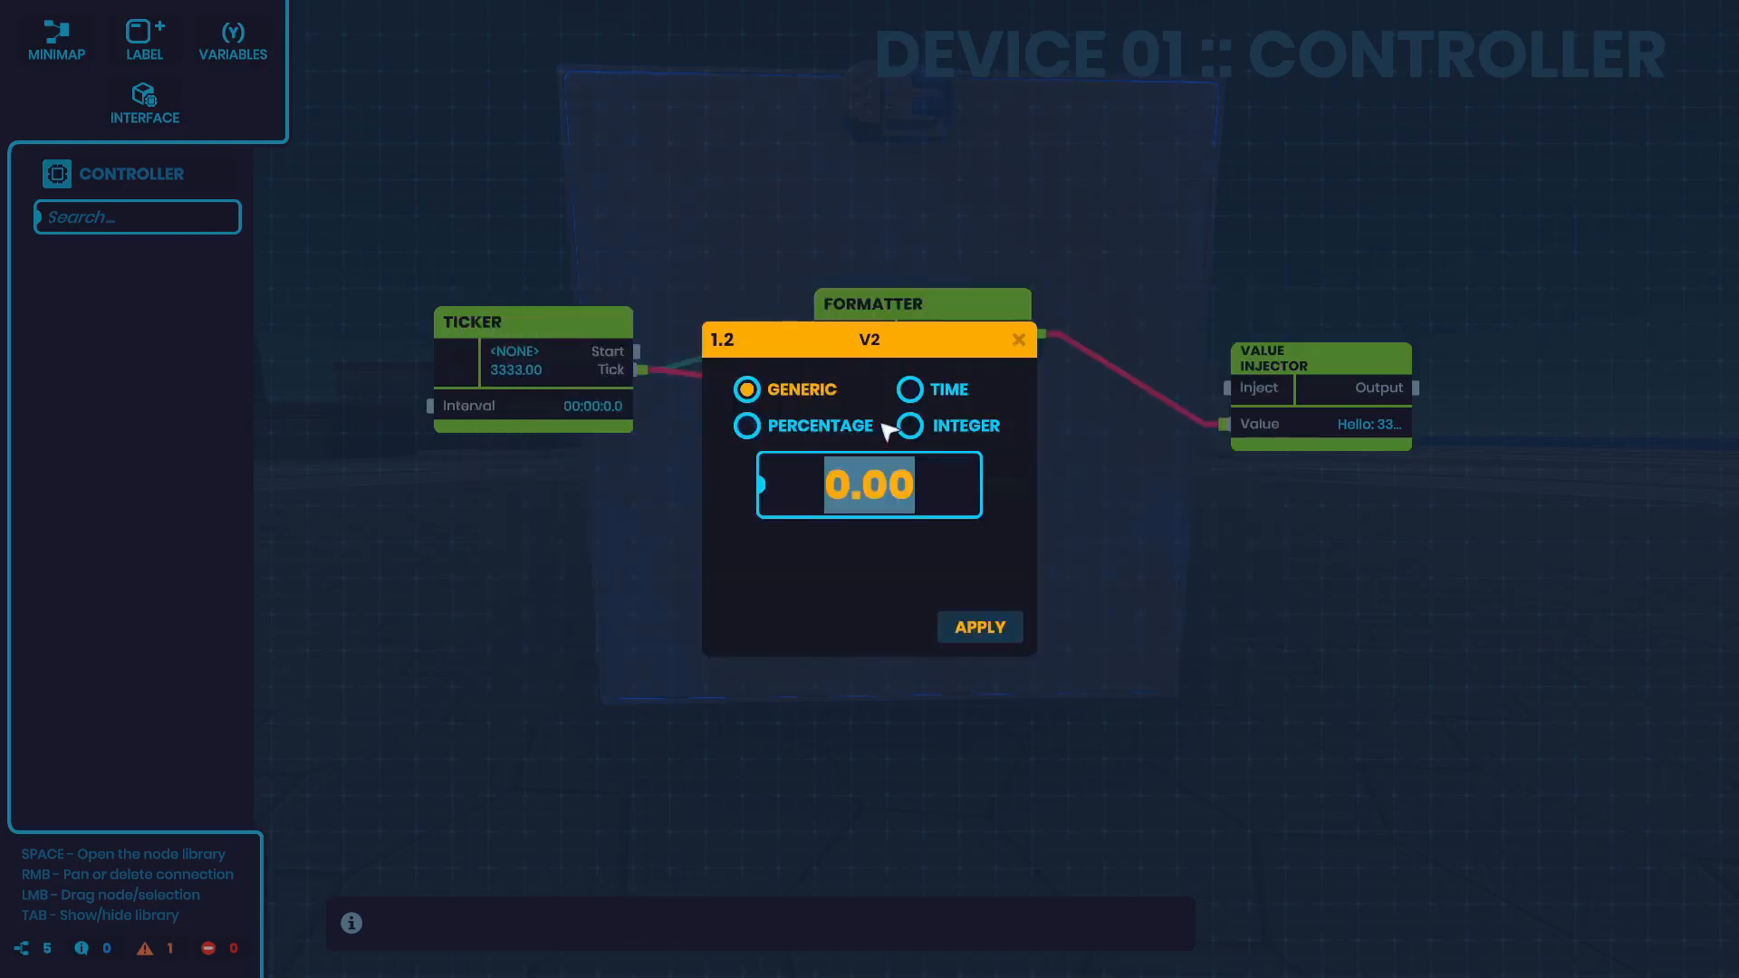
text(55555)
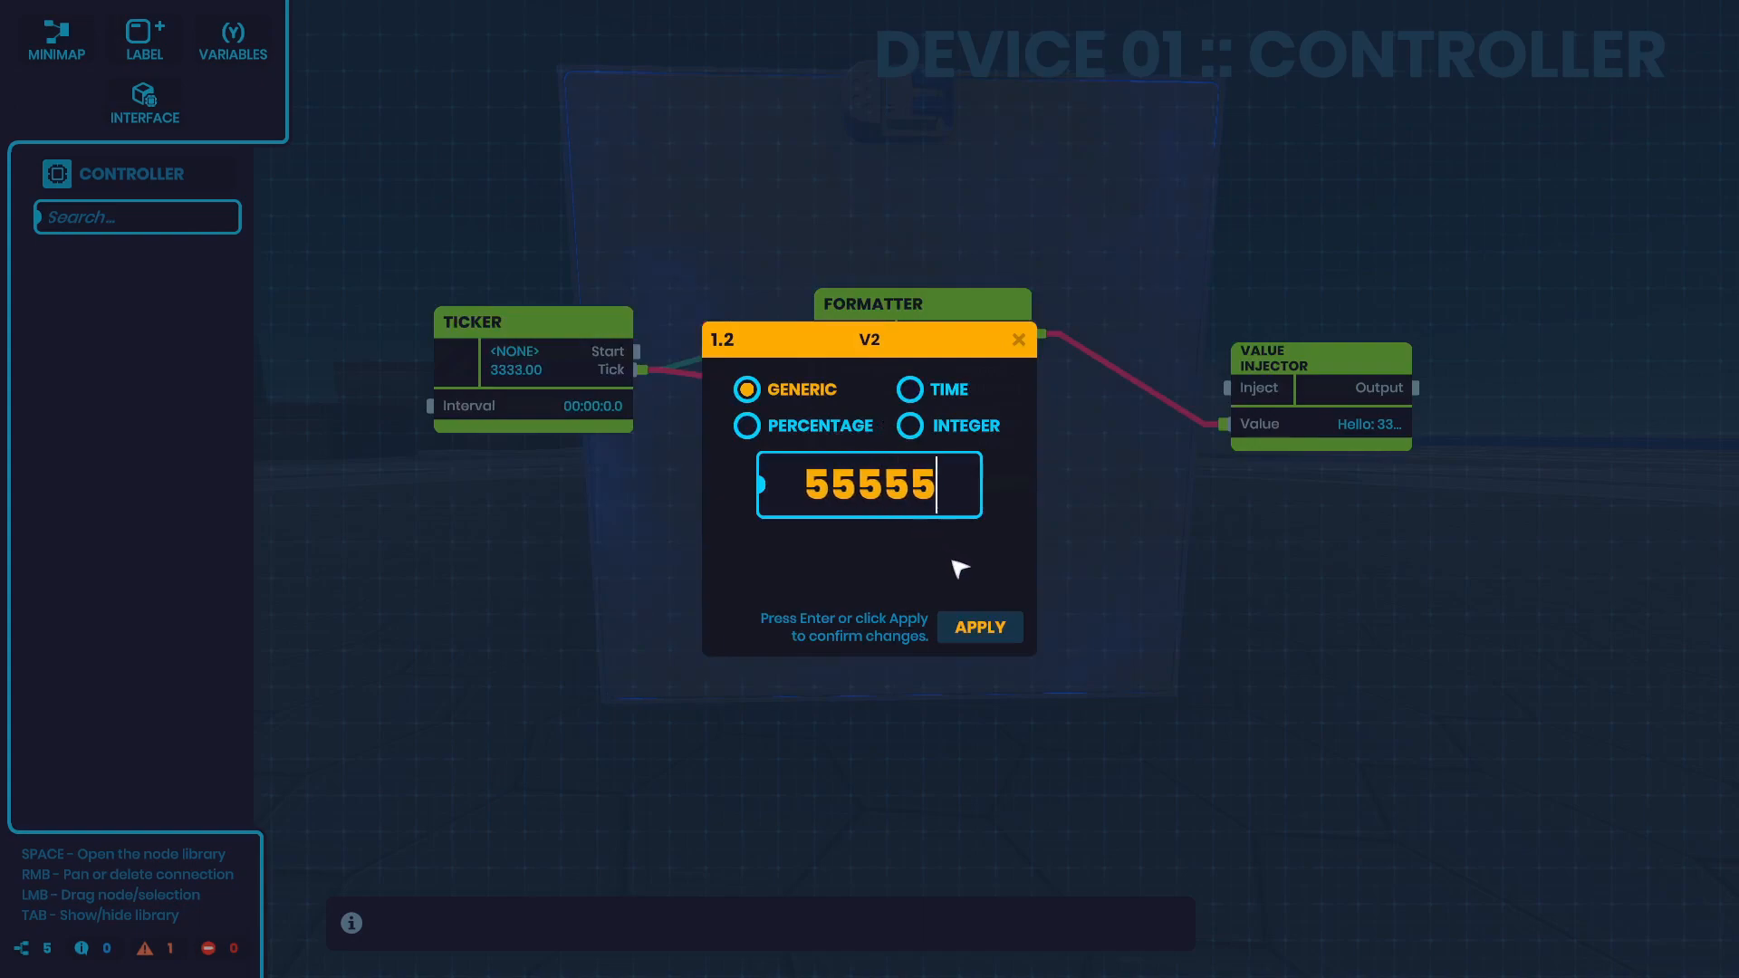
text(55)
click(965, 627)
Run the graph to see 'number: 3333.0' and 5555555.0 in the injector, then return to the world
key(Escape)
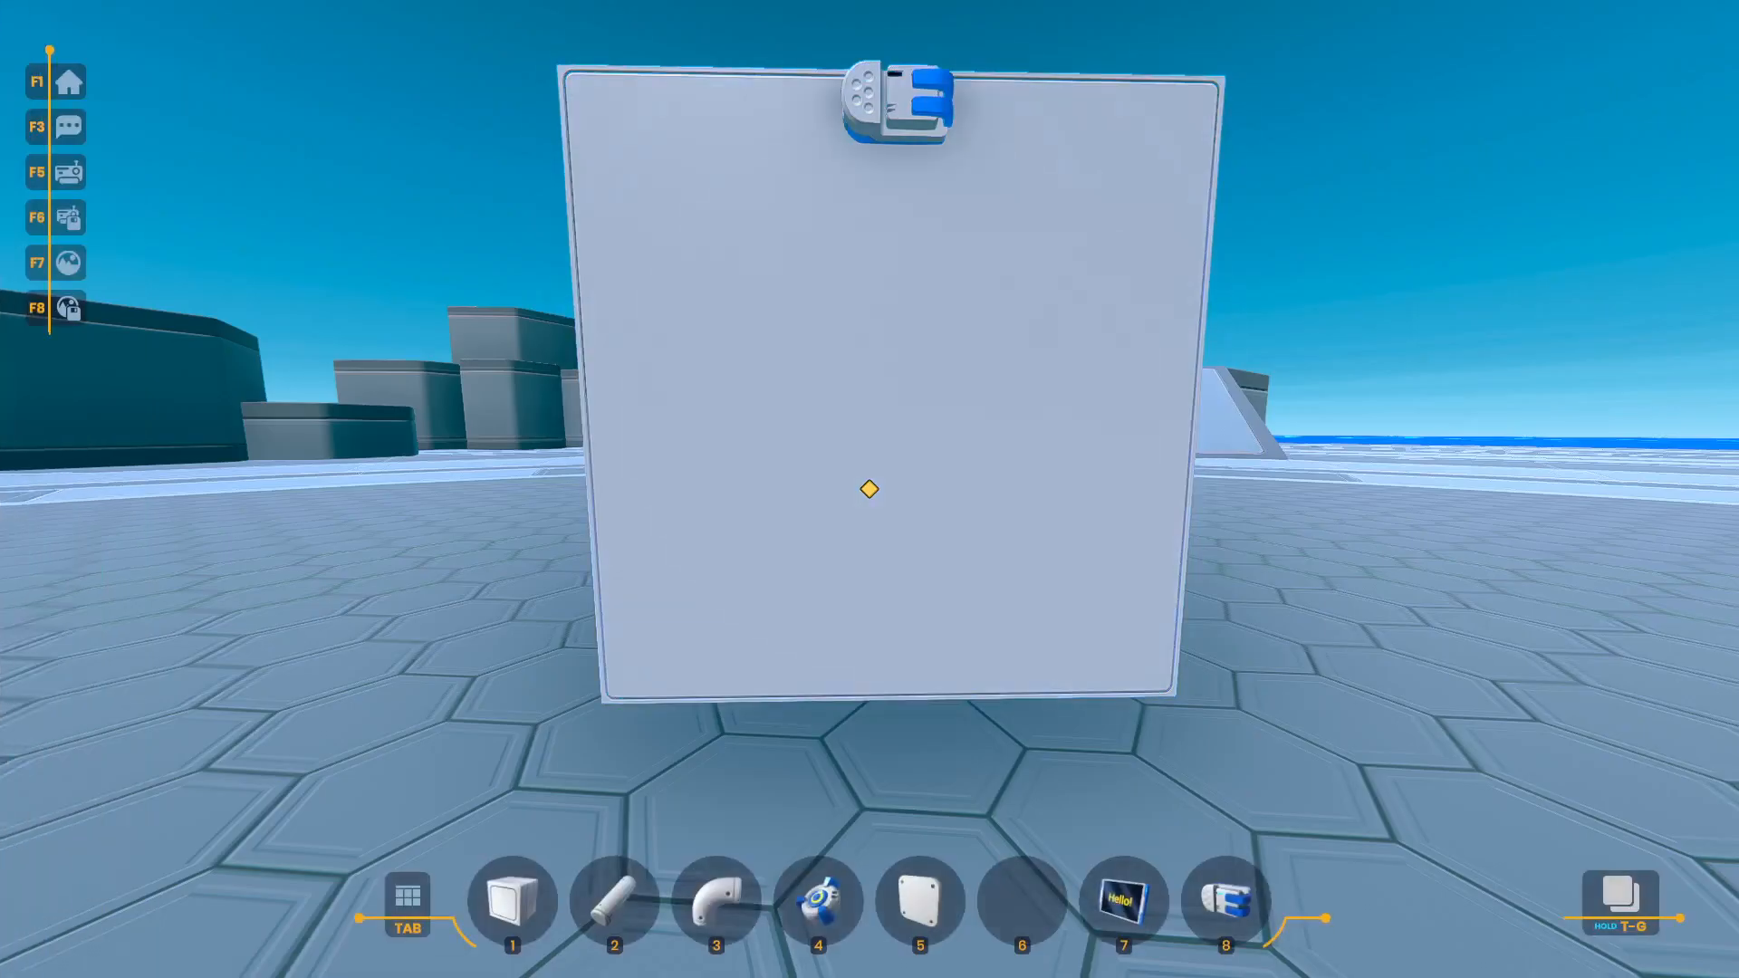
key(e)
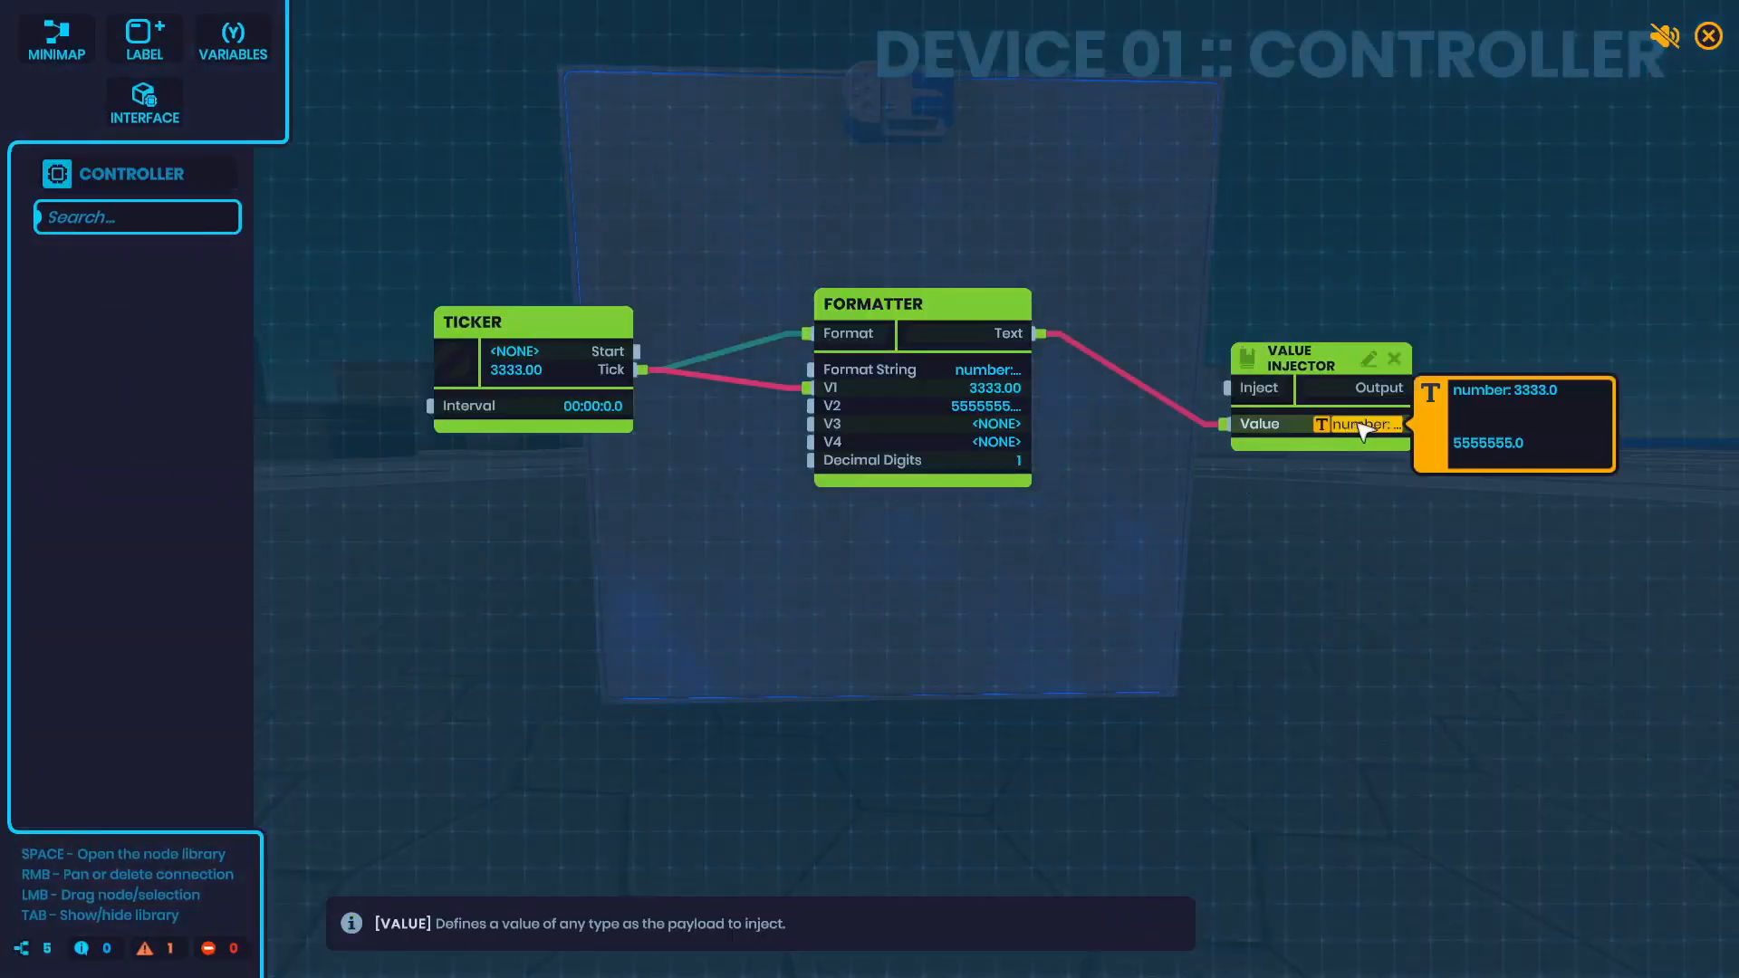
key(Escape)
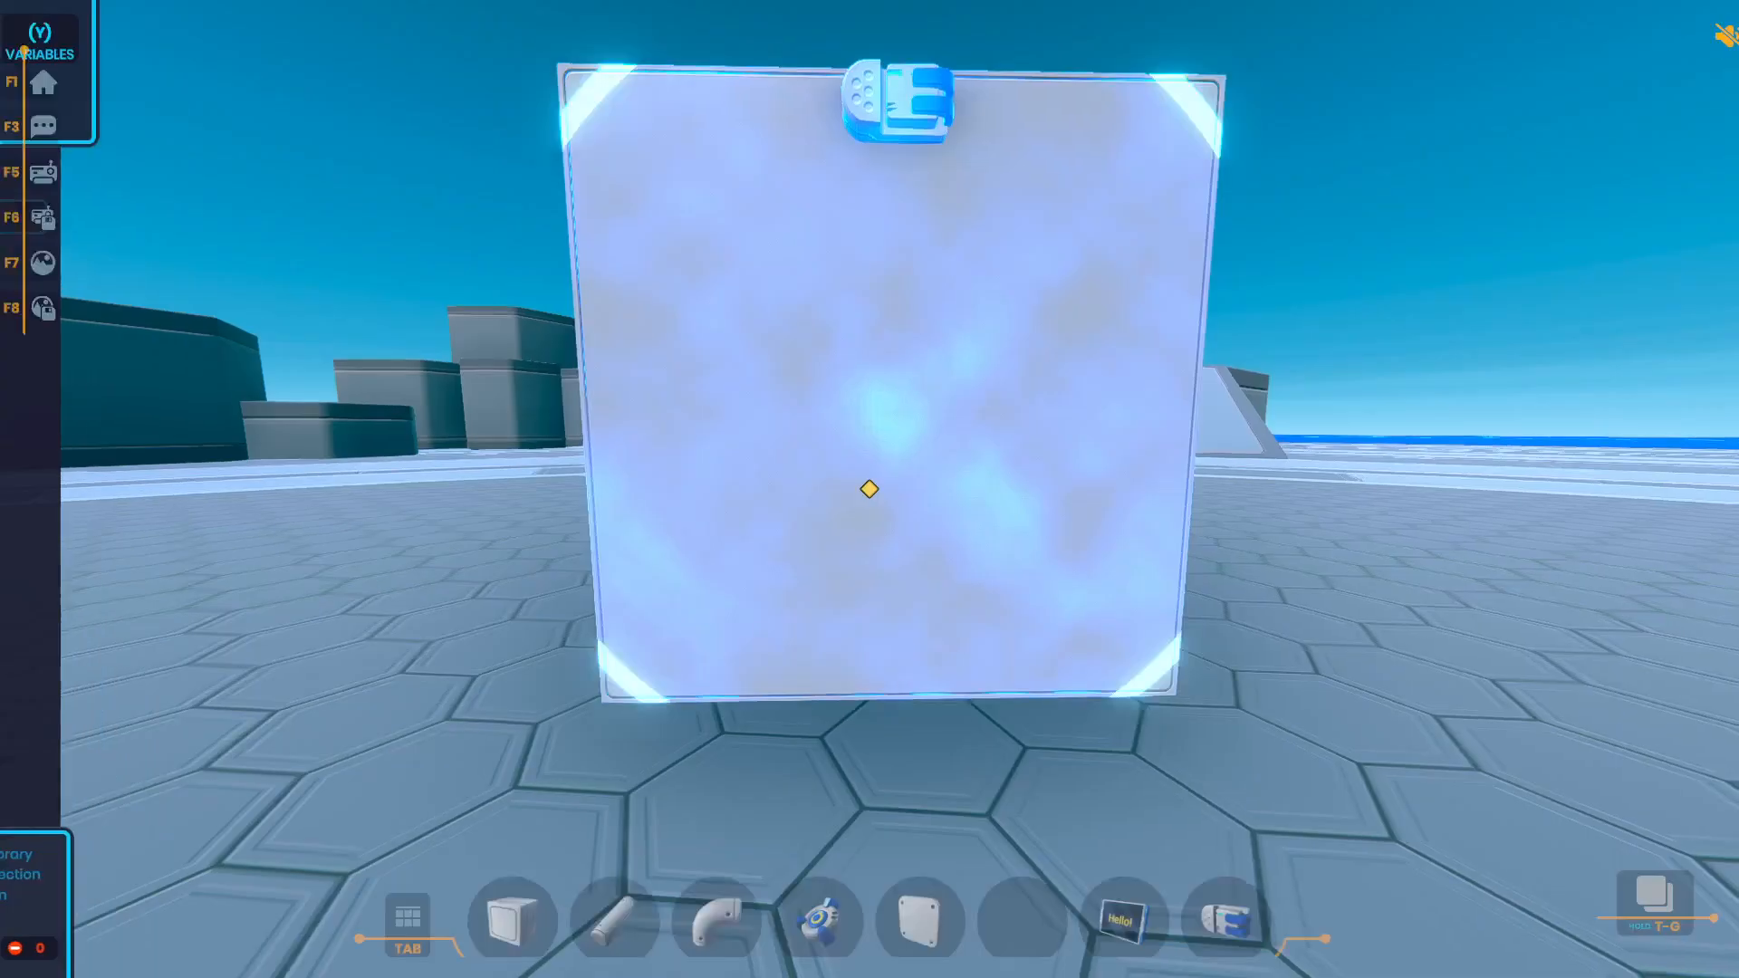
Walk to the tablet display and open its Sketch Lag Detector controller graph
key(w)
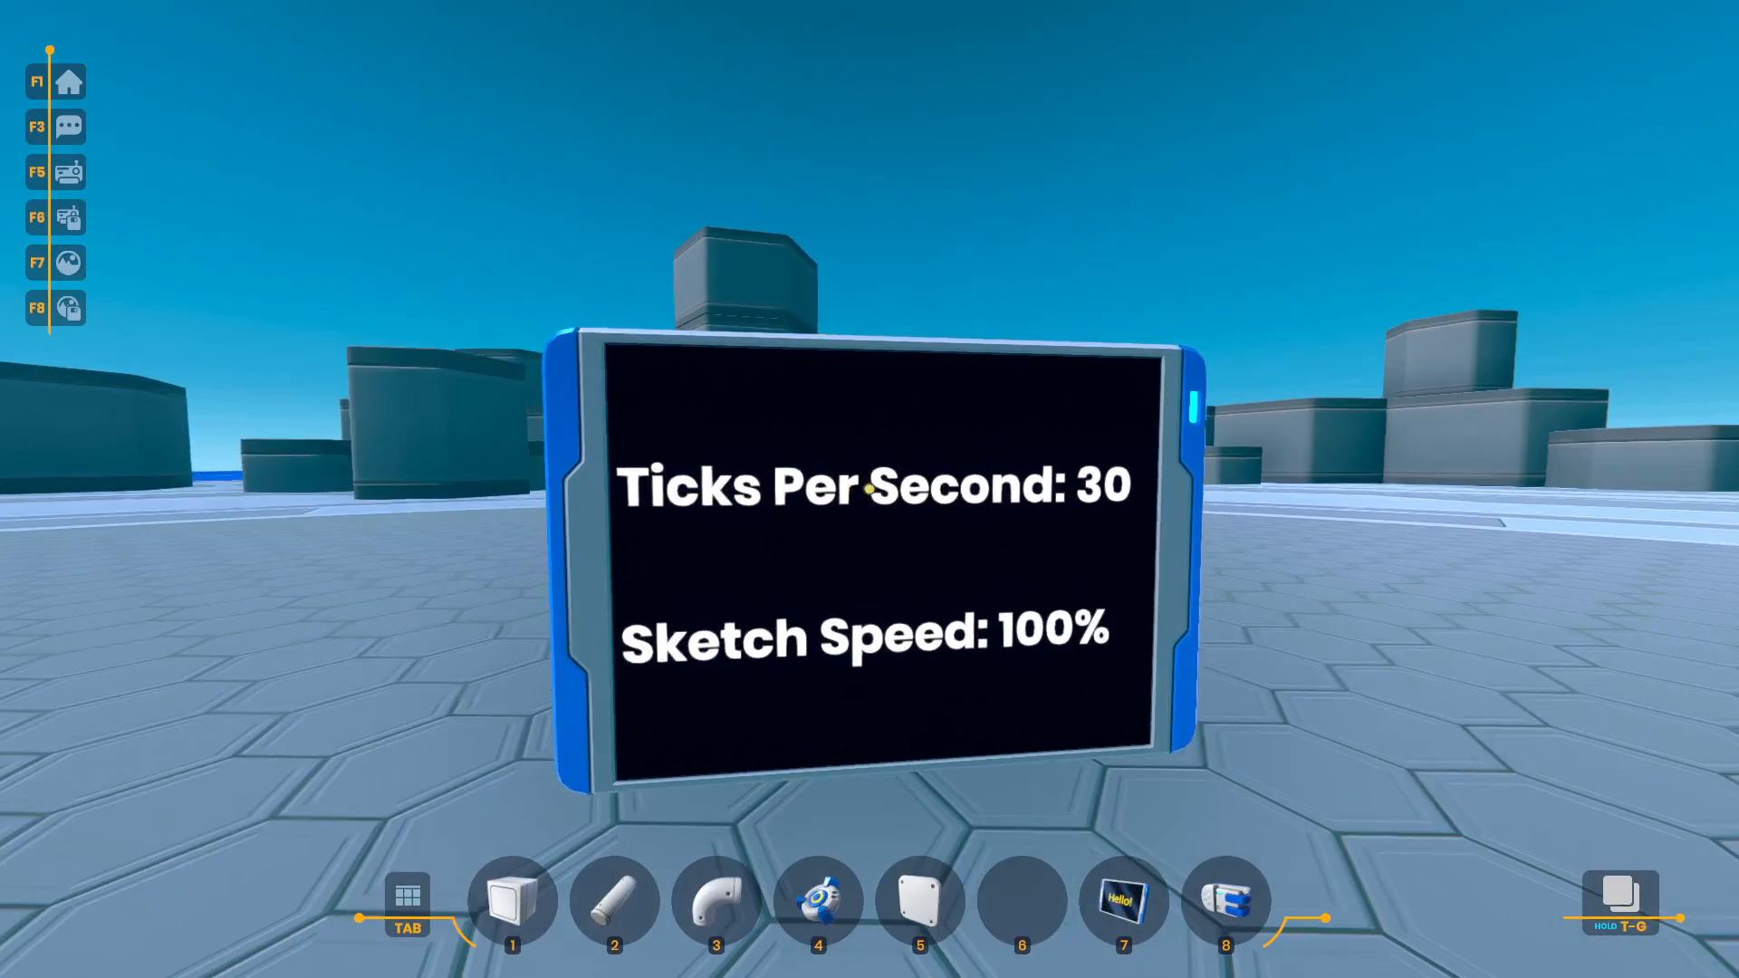
key(w)
key(s)
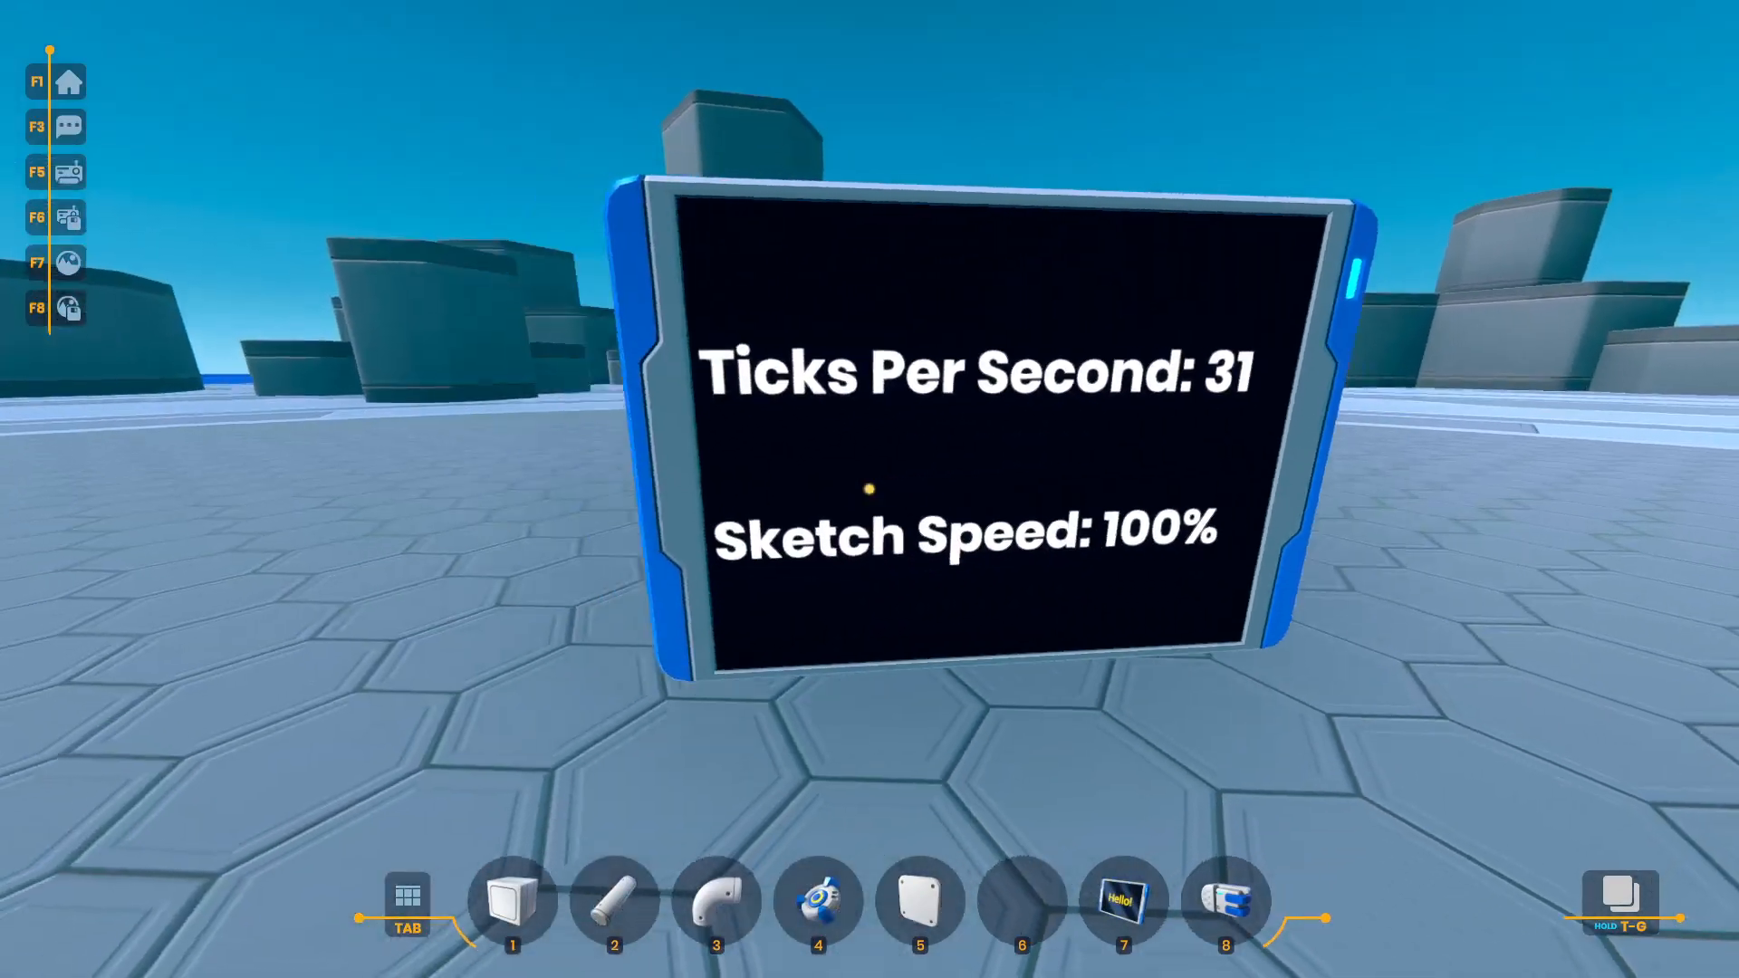
key(w)
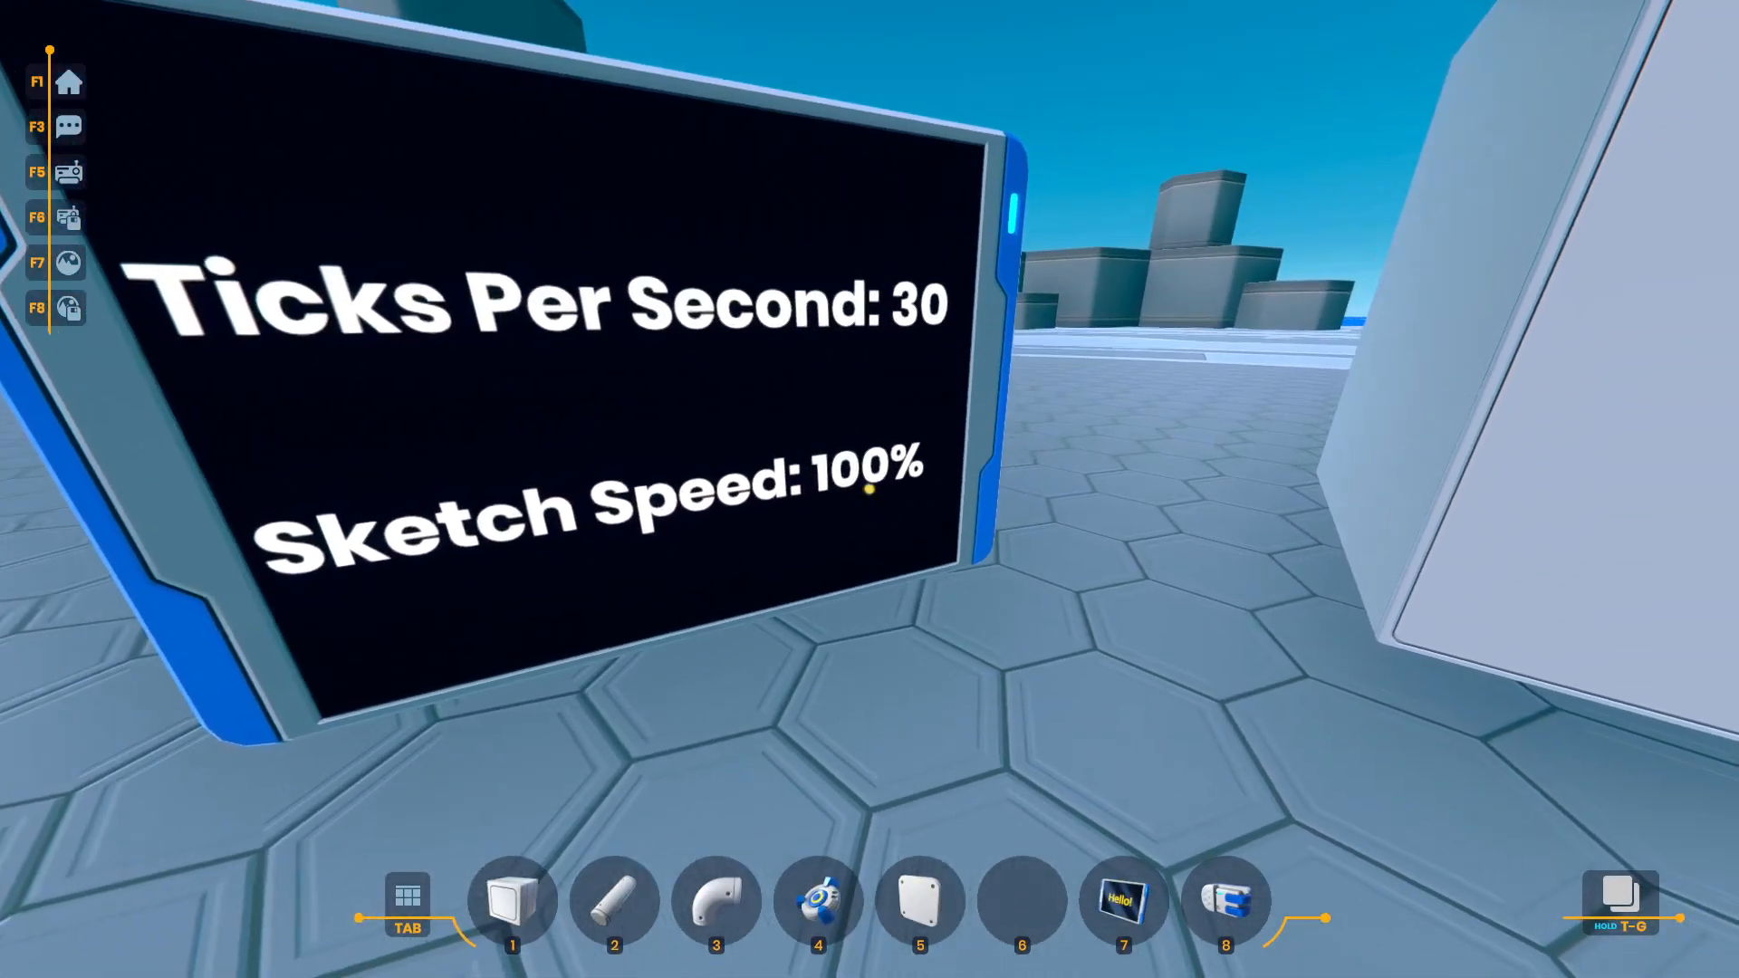
key(s)
key(e)
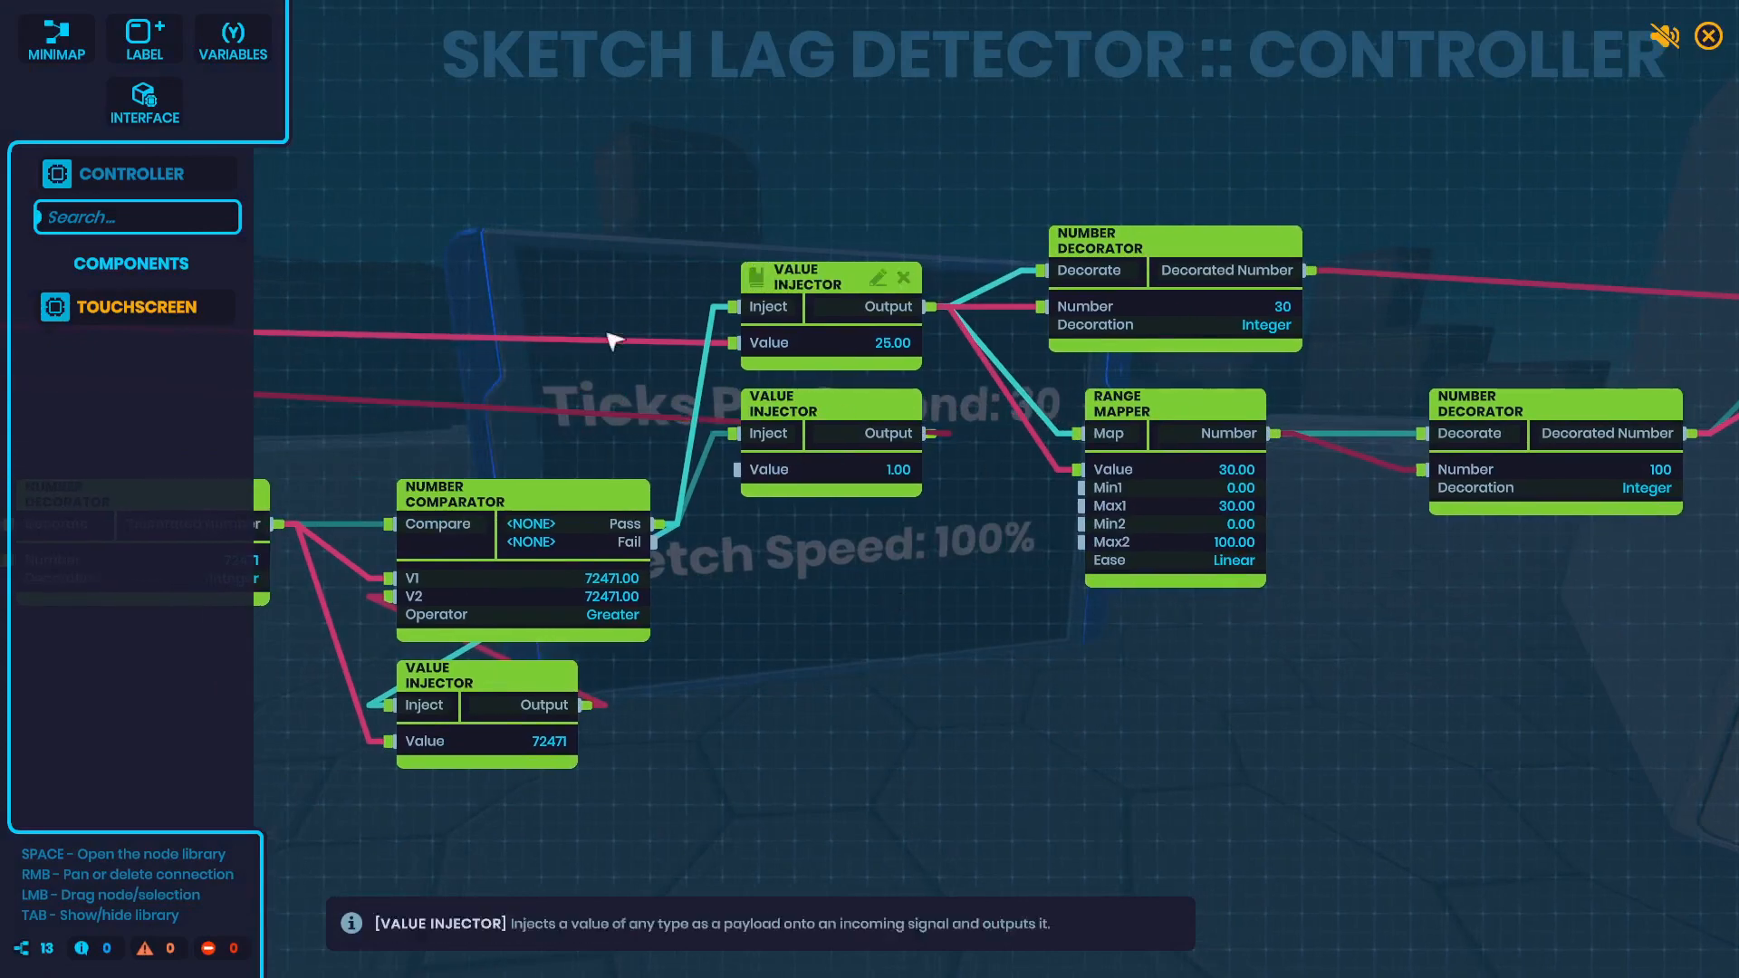
Pan to the Formatter and review its 'Ticks Per Second / Sketch Speed' format string
drag(901, 594, 665, 688)
key(d)
key(d)
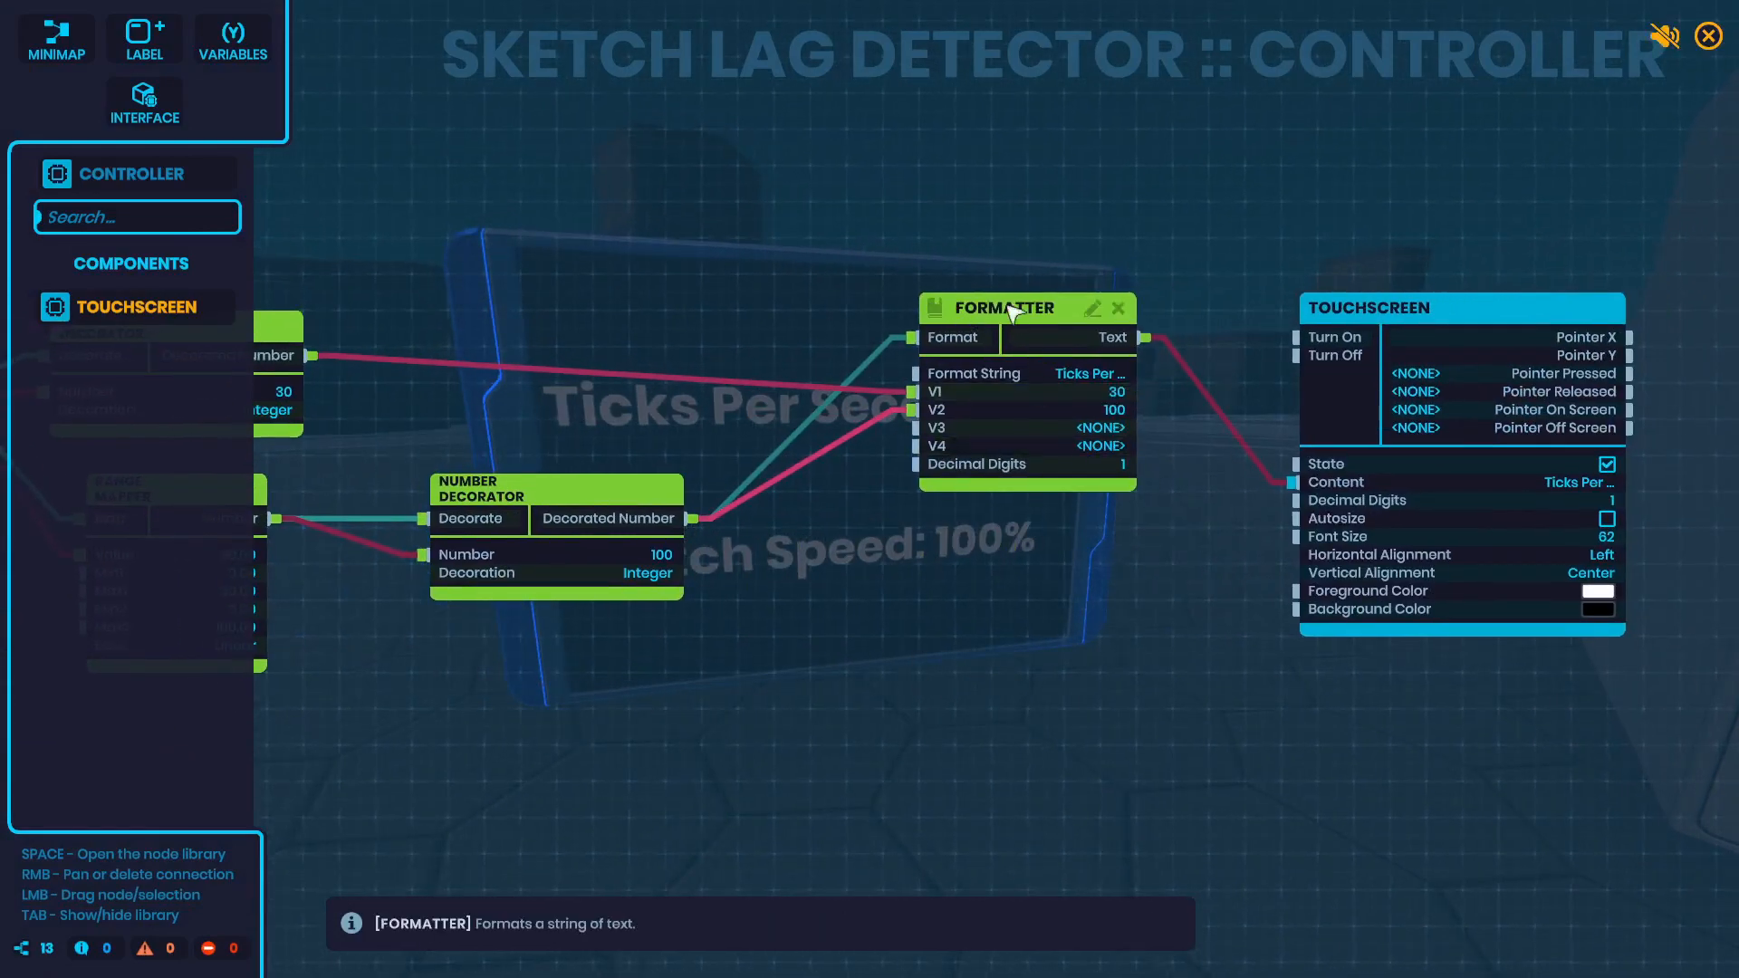
click(1089, 373)
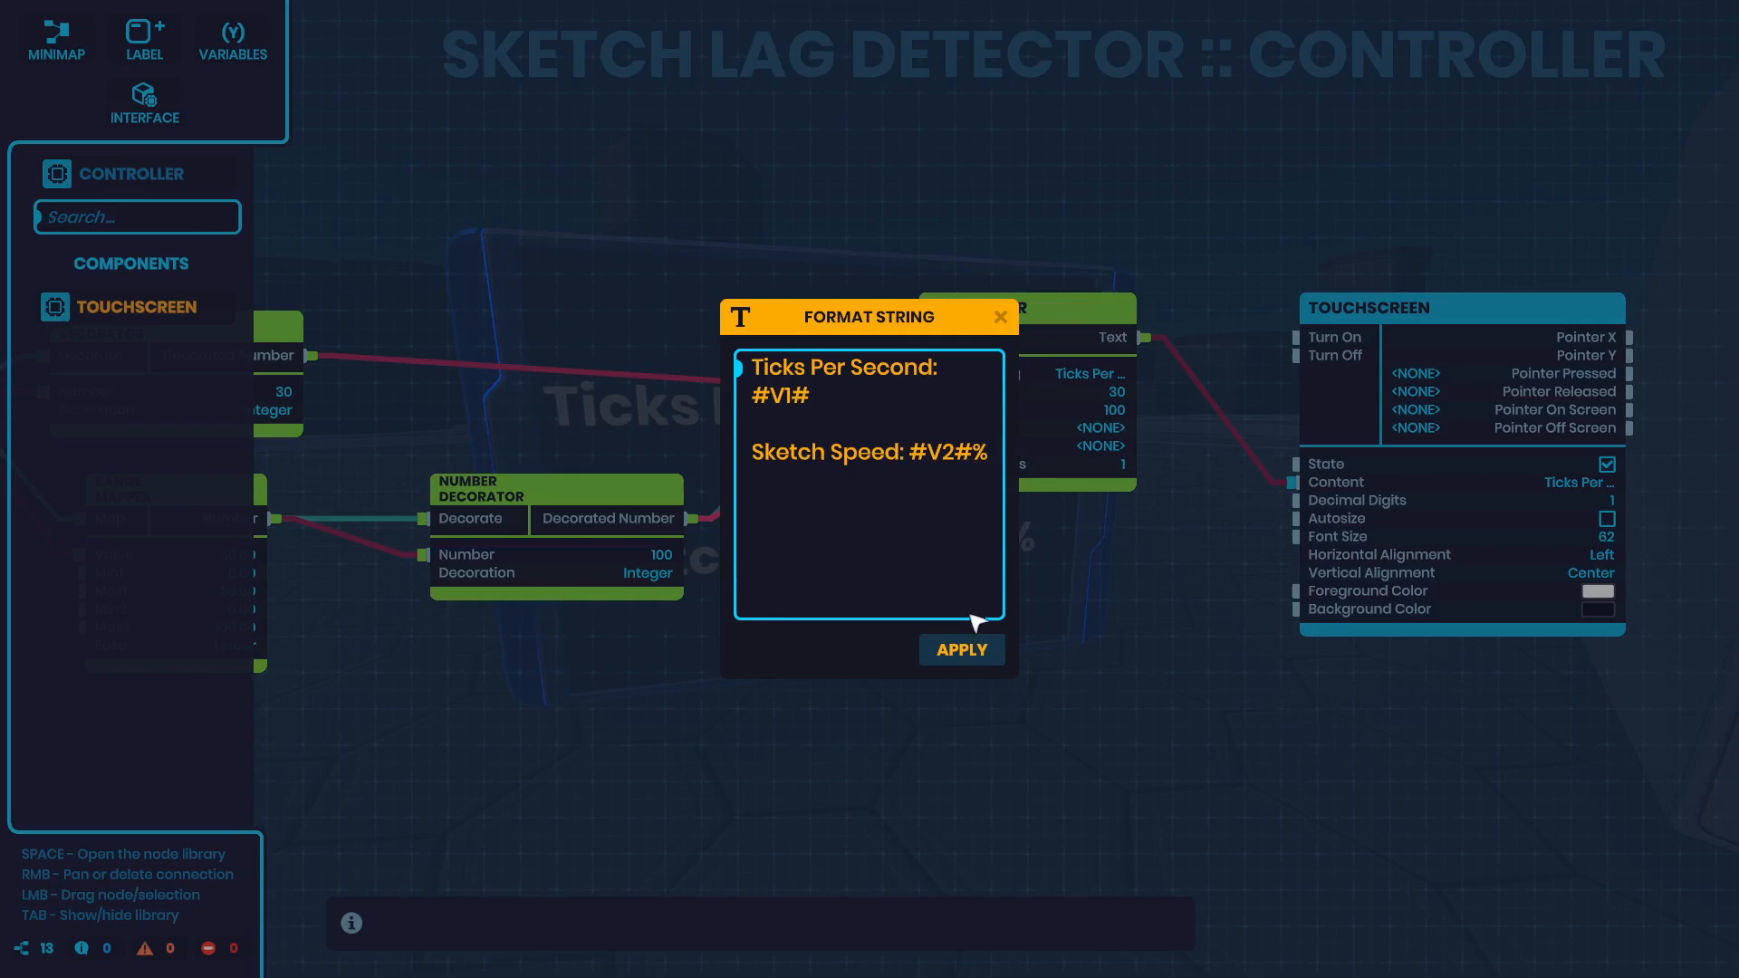
click(968, 650)
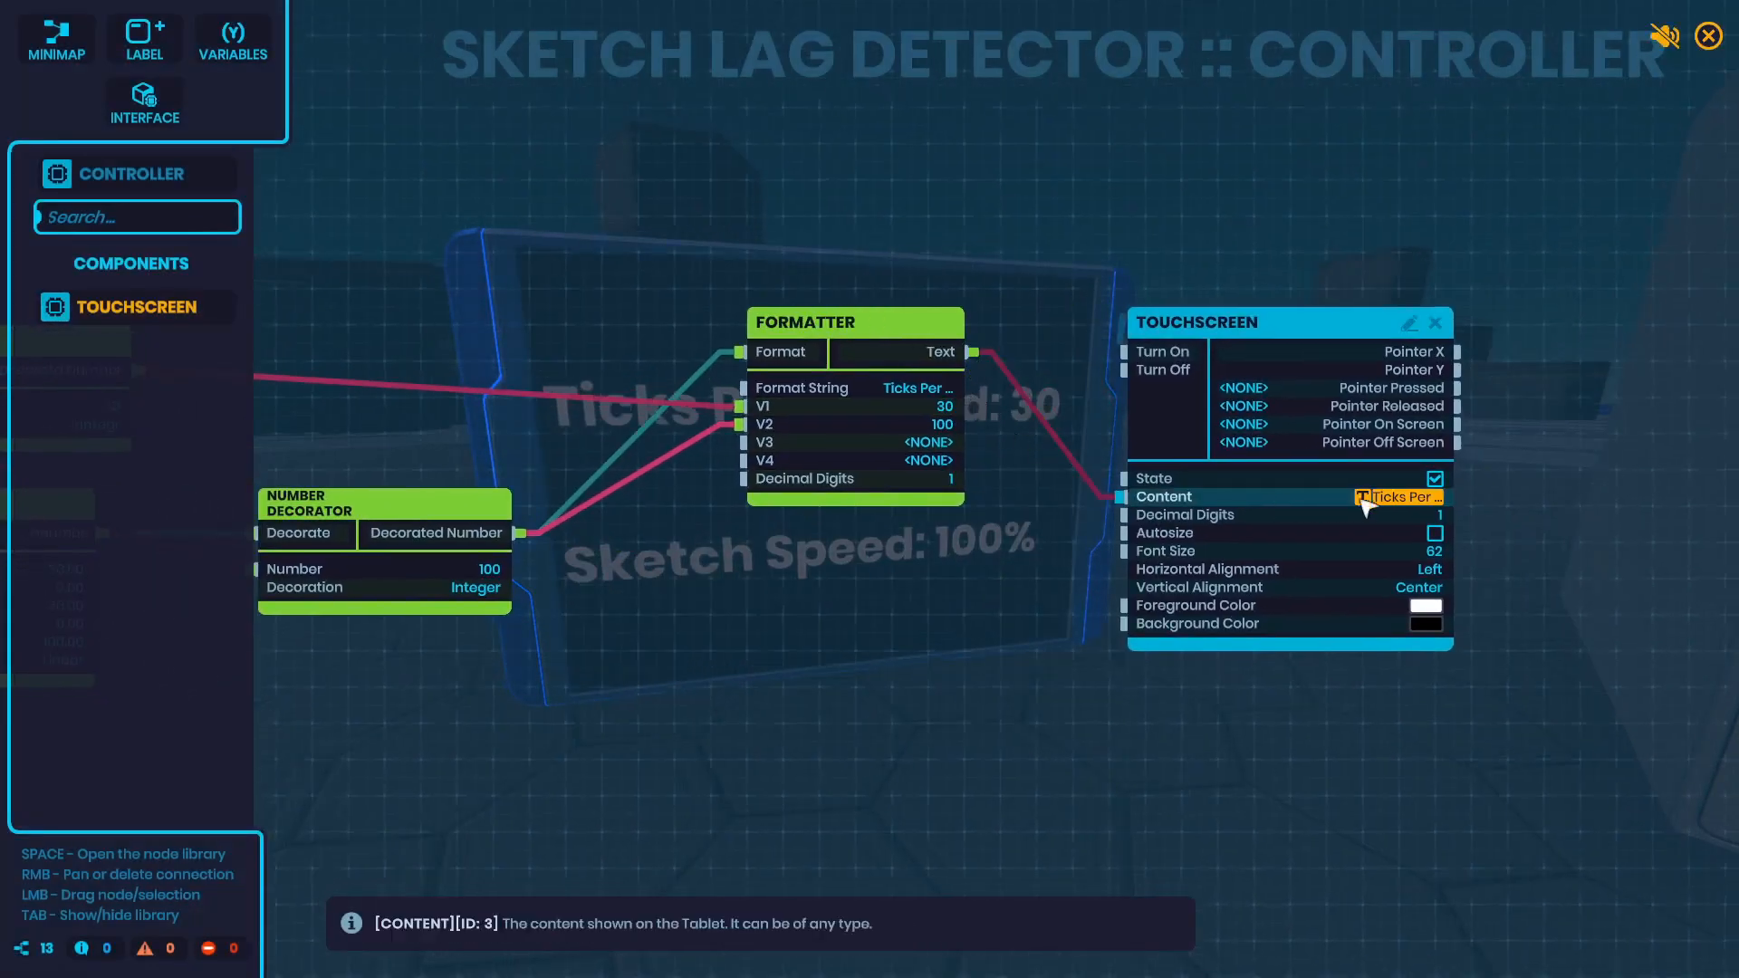
Inspect the Touchscreen Content text reading 'Ticks Per Second: 30' and 'Sketch Speed: 100%'
click(1400, 498)
click(960, 444)
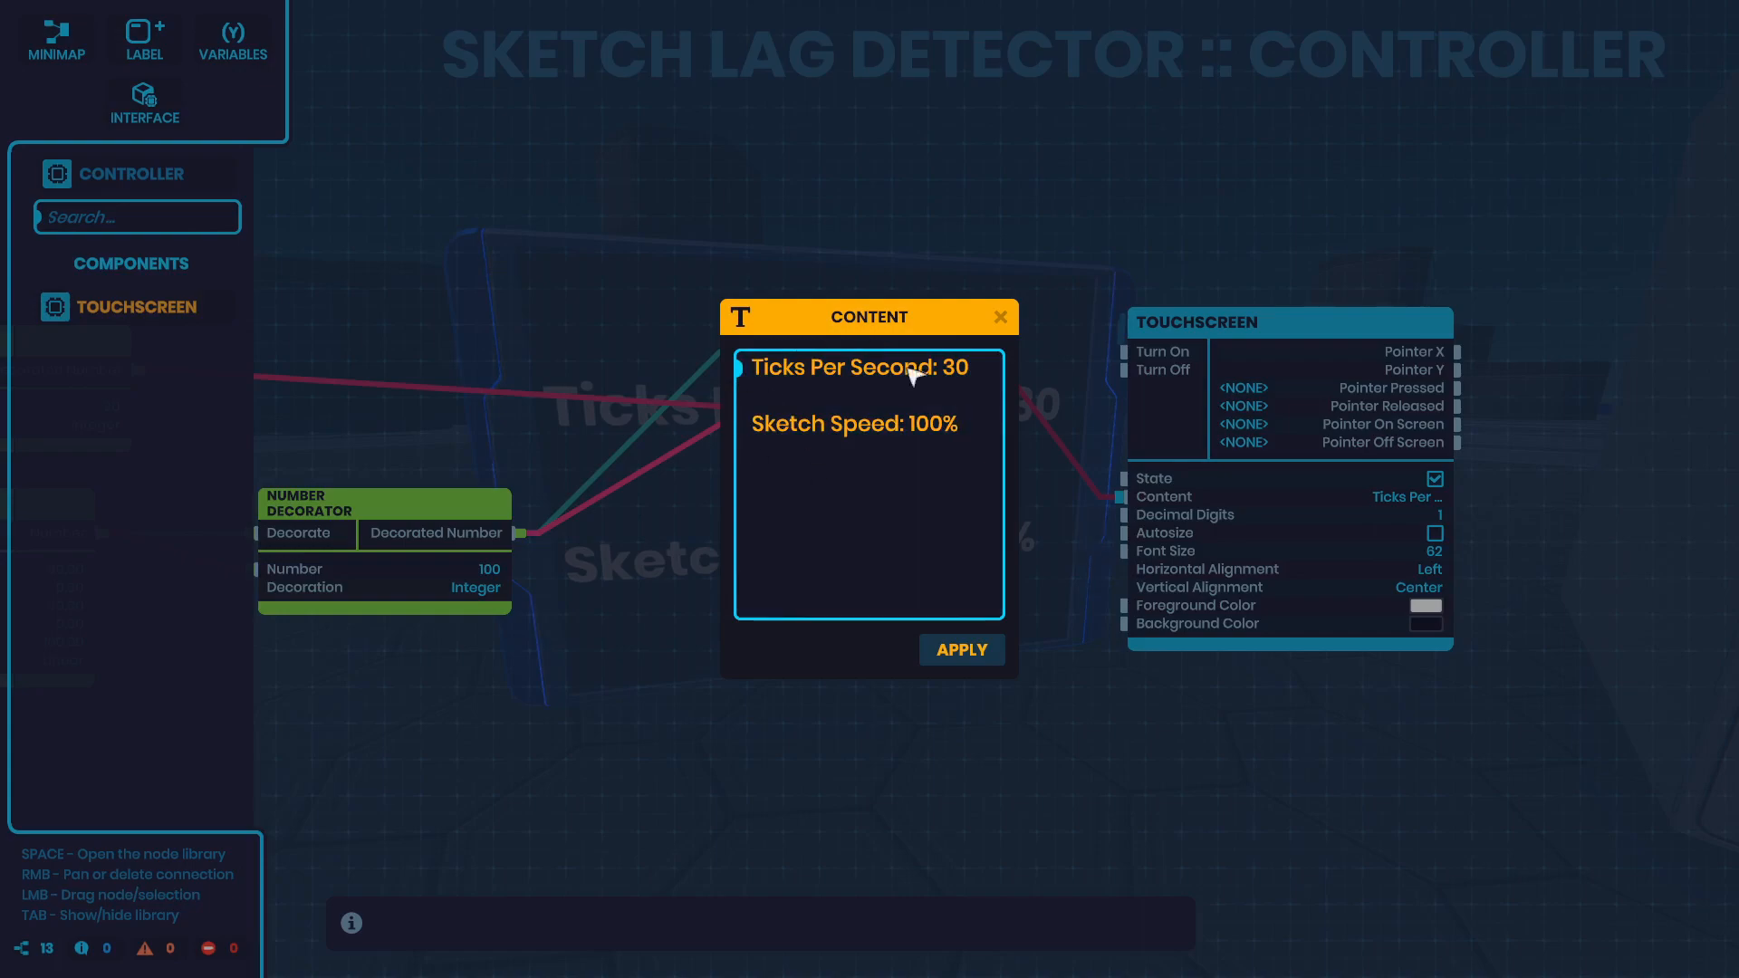